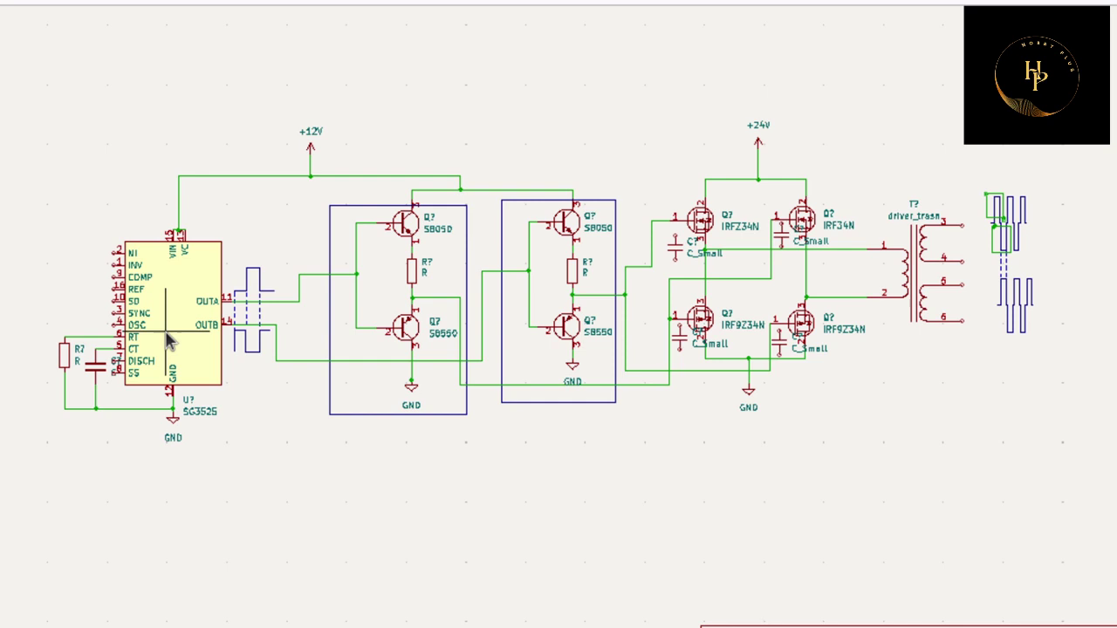
- Zoom in and out around the upper-left IRFZ34N MOSFET and its drain wire
scroll(171, 323, "up", 2)
scroll(554, 255, "up", 2)
scroll(552, 327, "up", 1)
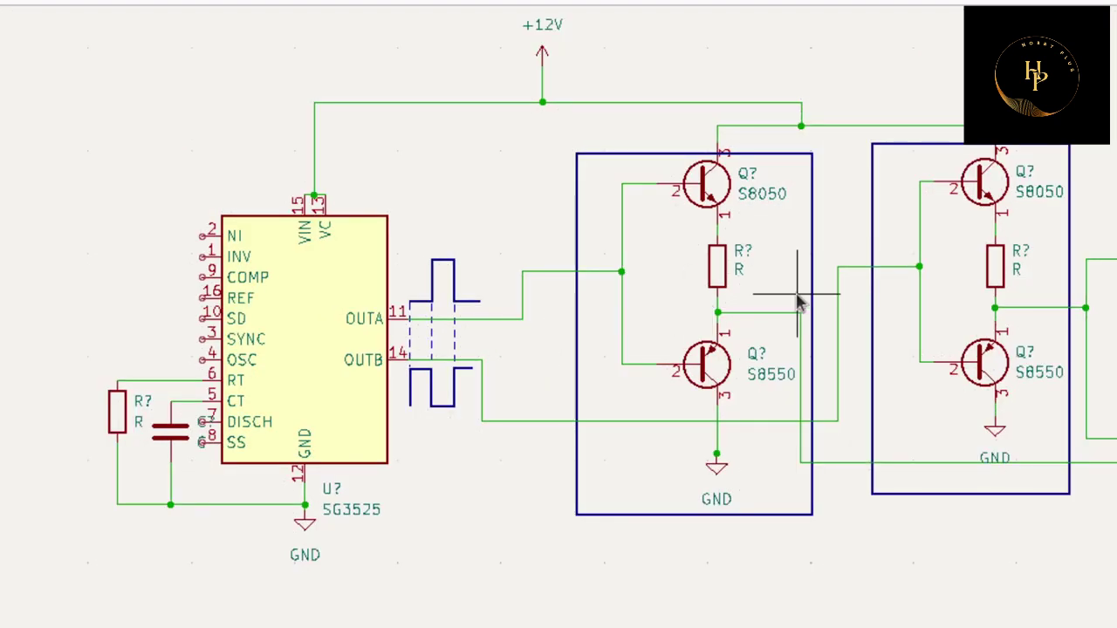
scroll(797, 299, "down", 1)
scroll(758, 319, "up", 1)
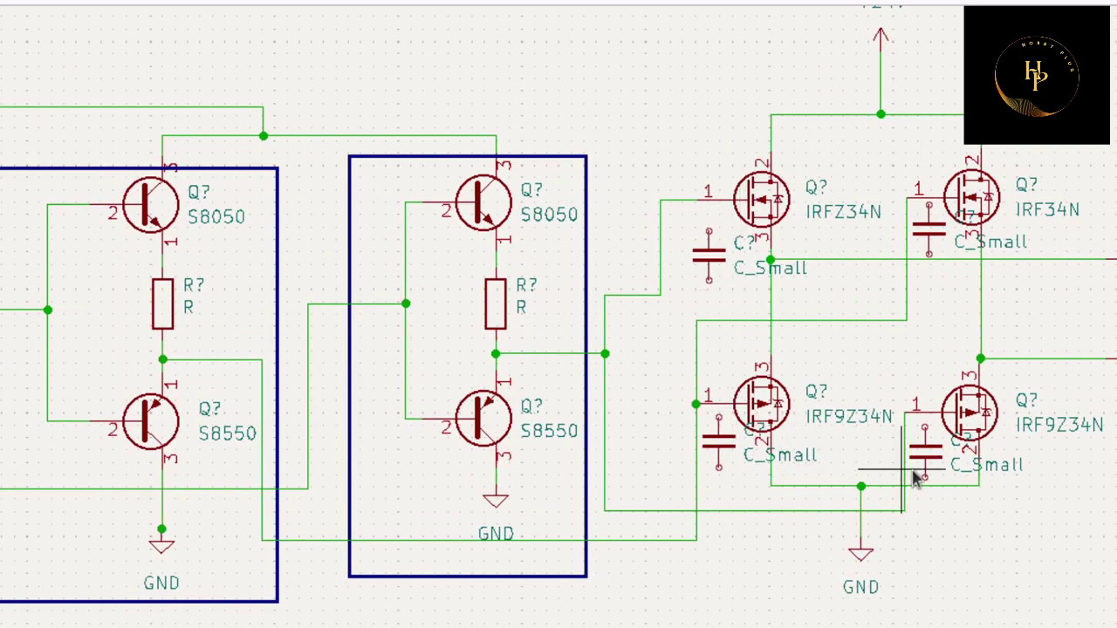
scroll(1078, 375, "down", 1)
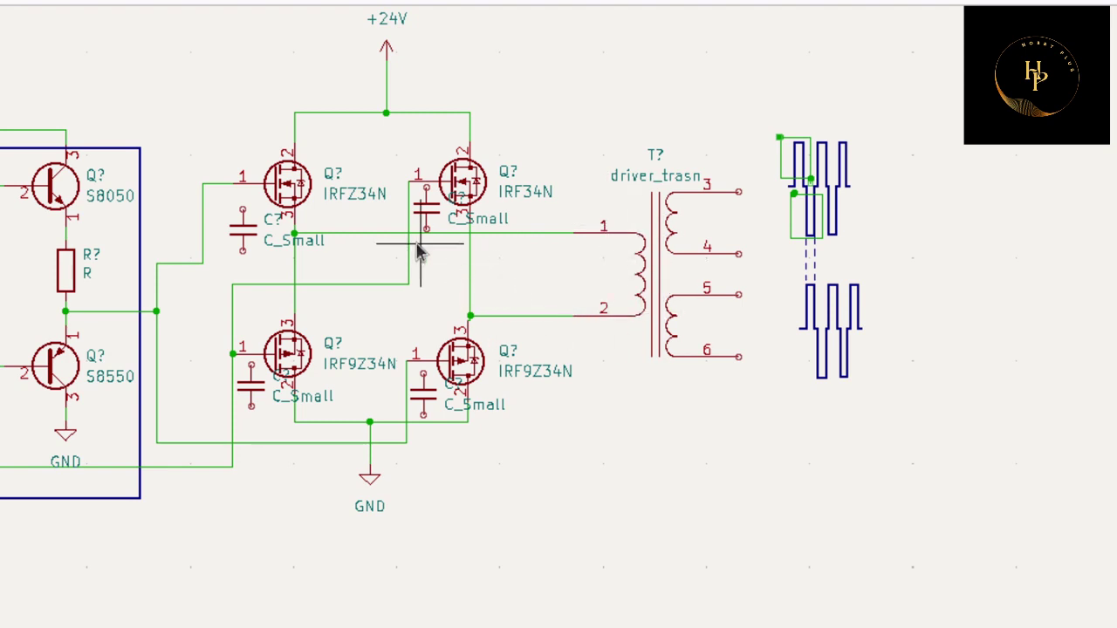
scroll(415, 253, "down", 1)
scroll(549, 274, "up", 1)
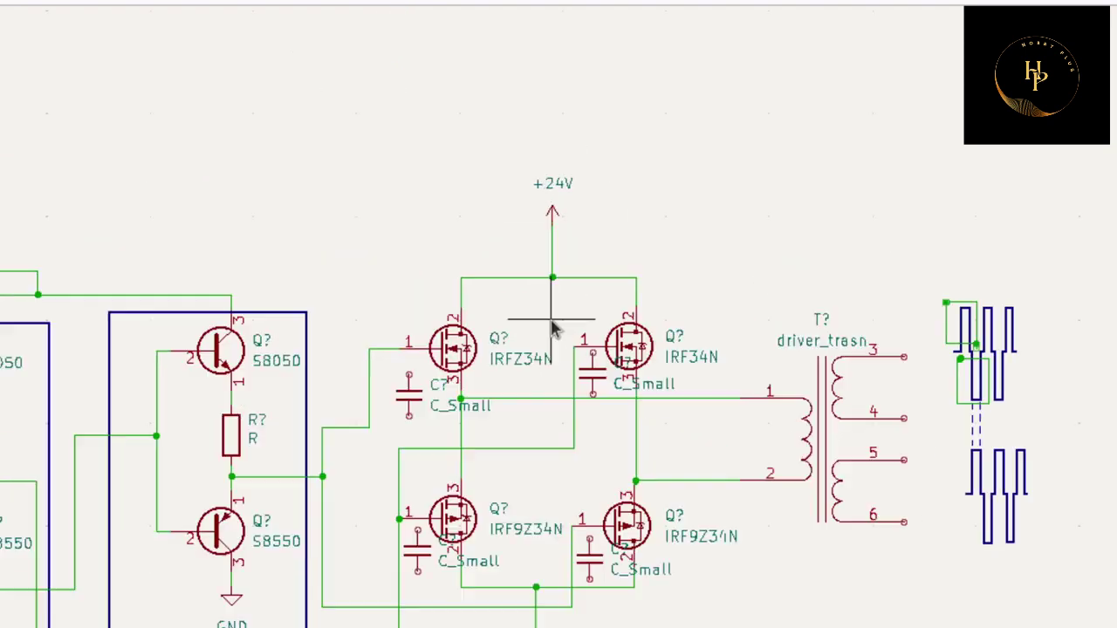
scroll(563, 183, "up", 1)
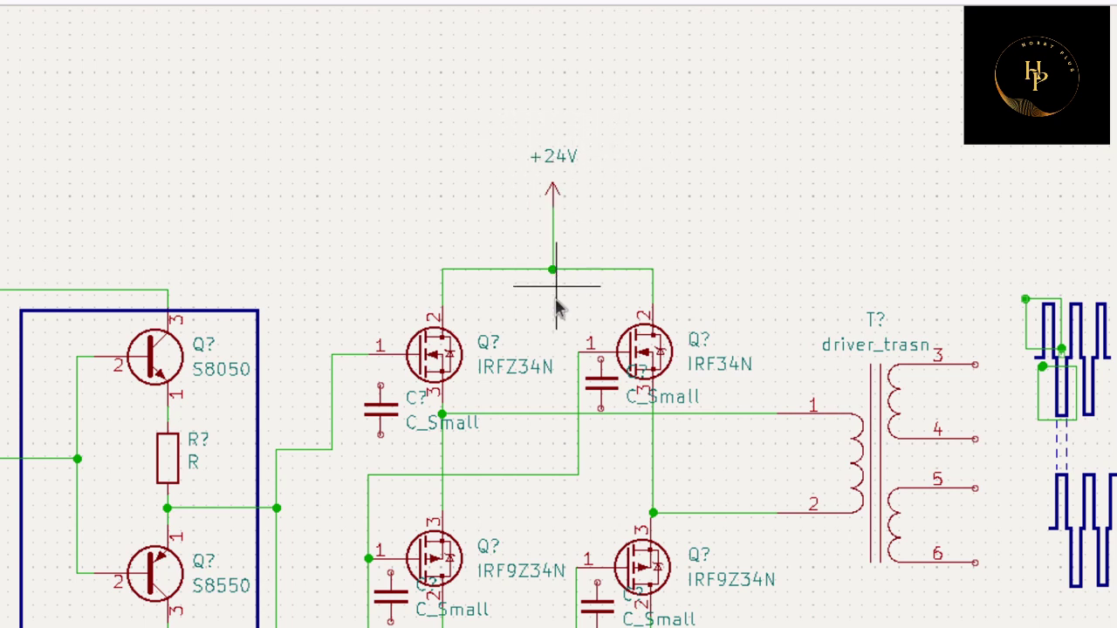
scroll(546, 463, "down", 1)
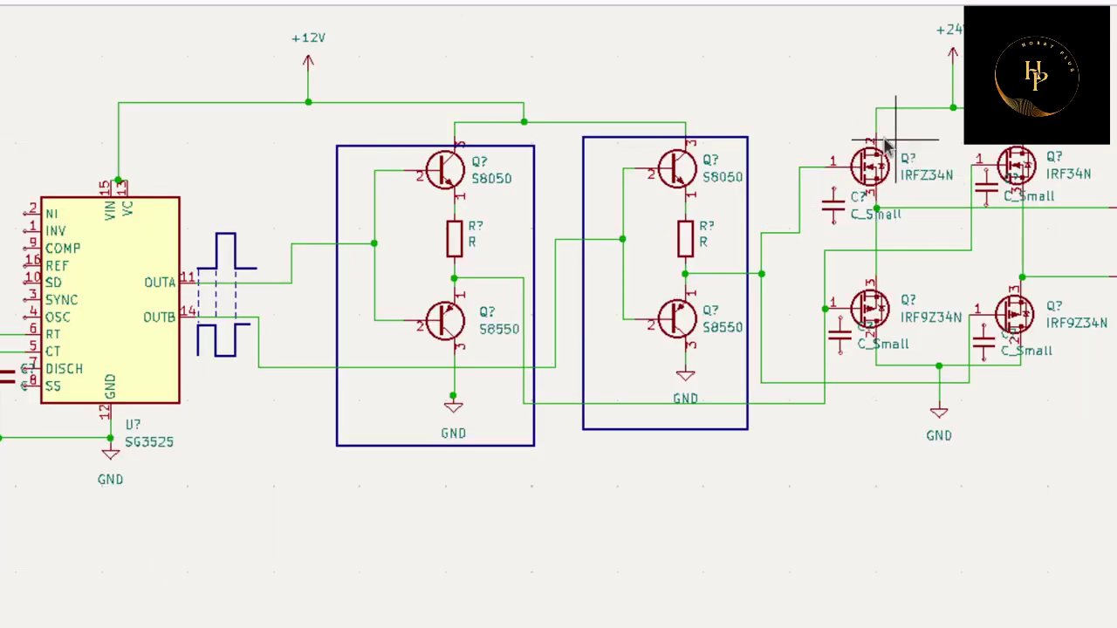
- Nudge the IRFZ34N a few pixels right so it lines up with the drain wire
left_click_drag(864, 159, 868, 162)
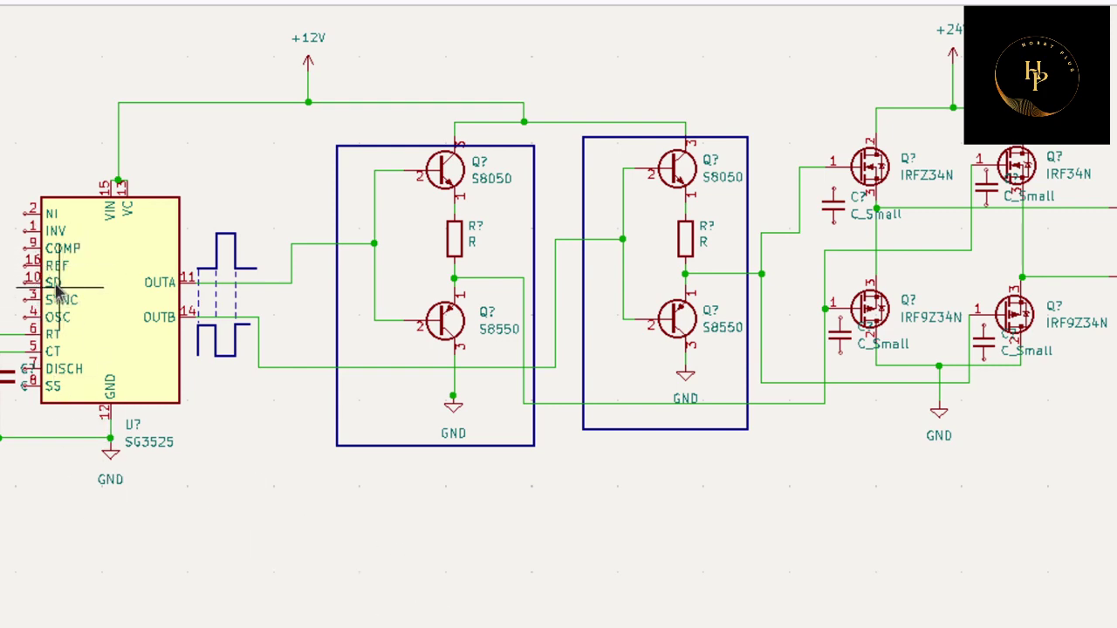
scroll(37, 263, "up", 1)
scroll(789, 305, "up", 2)
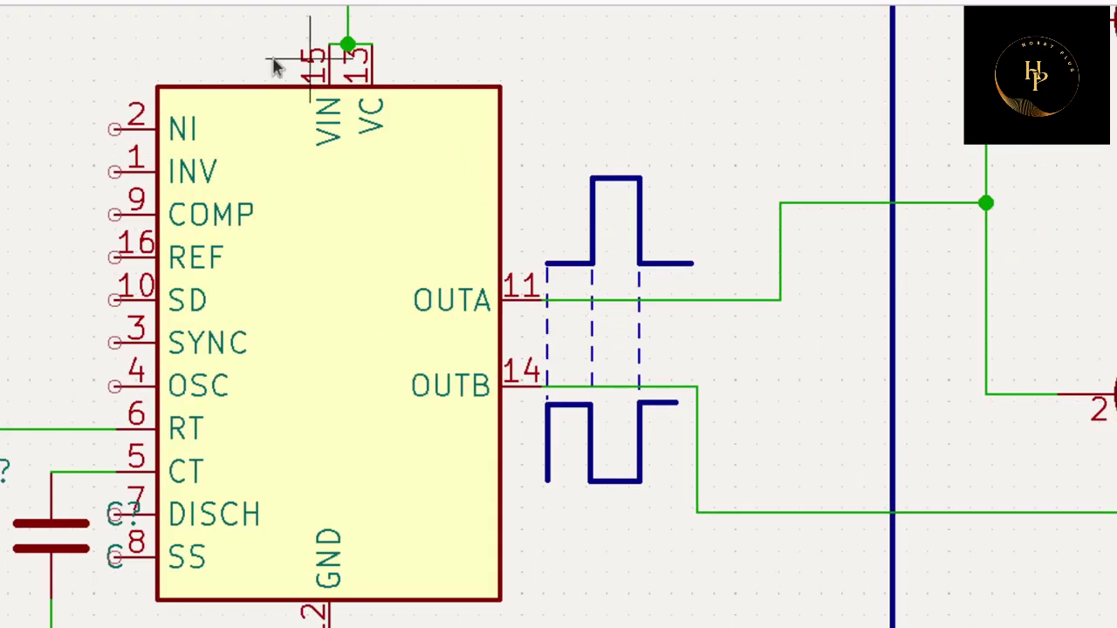
scroll(461, 299, "down", 1)
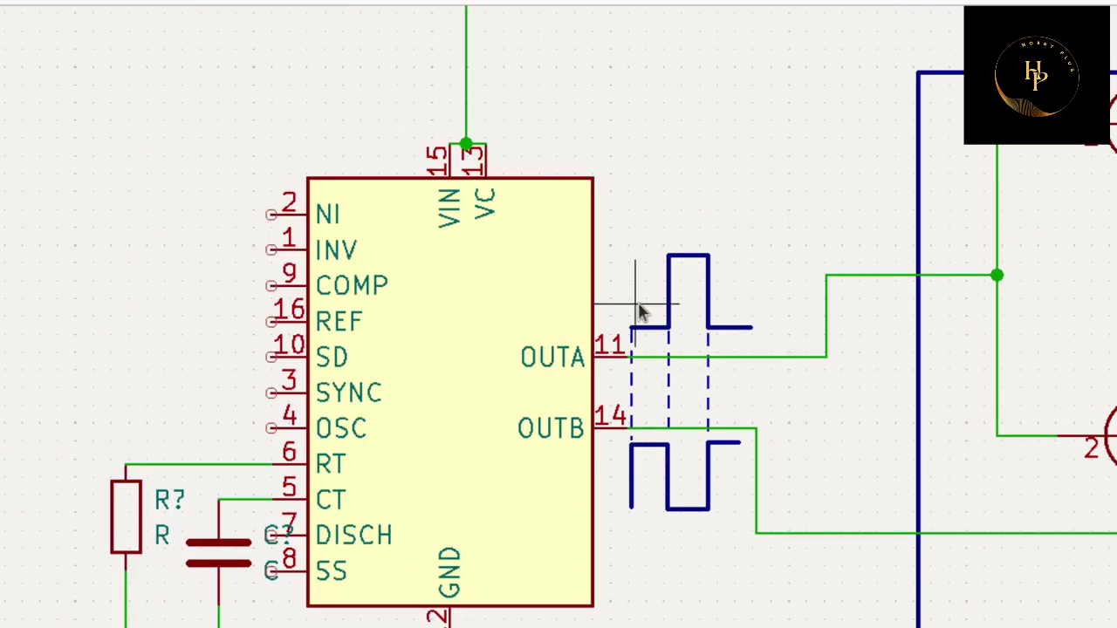
scroll(643, 312, "down", 1)
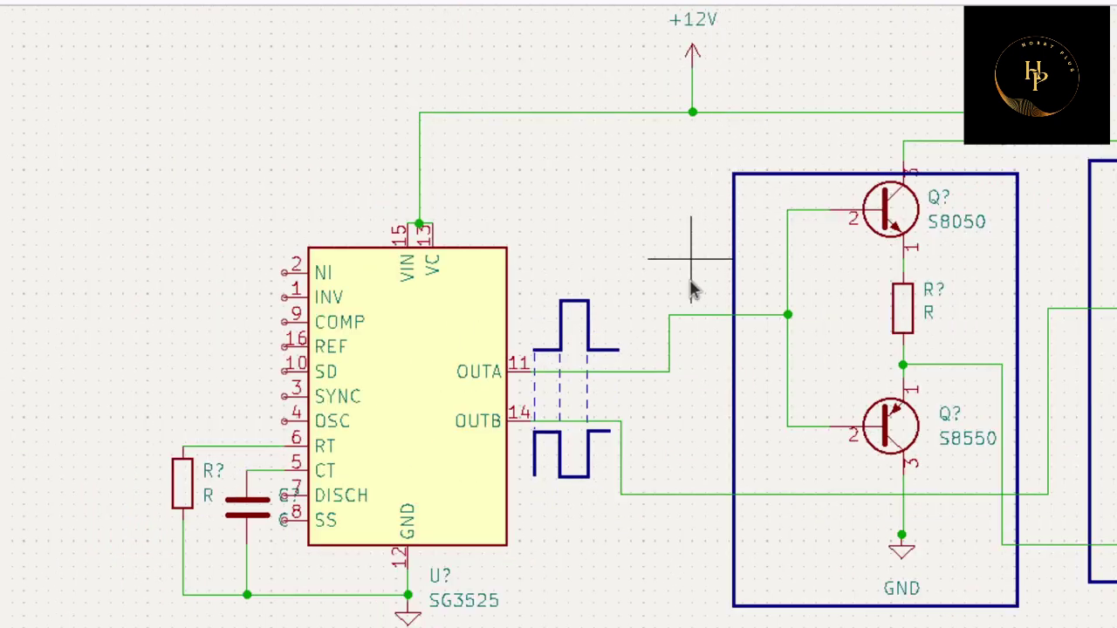
scroll(693, 289, "down", 1)
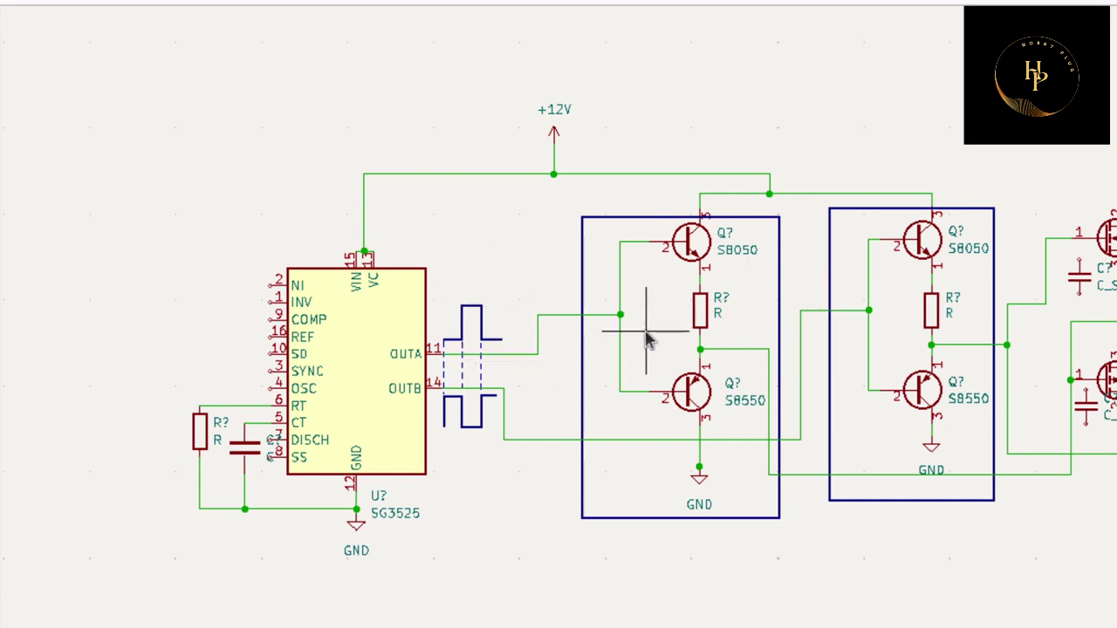
scroll(851, 329, "down", 1)
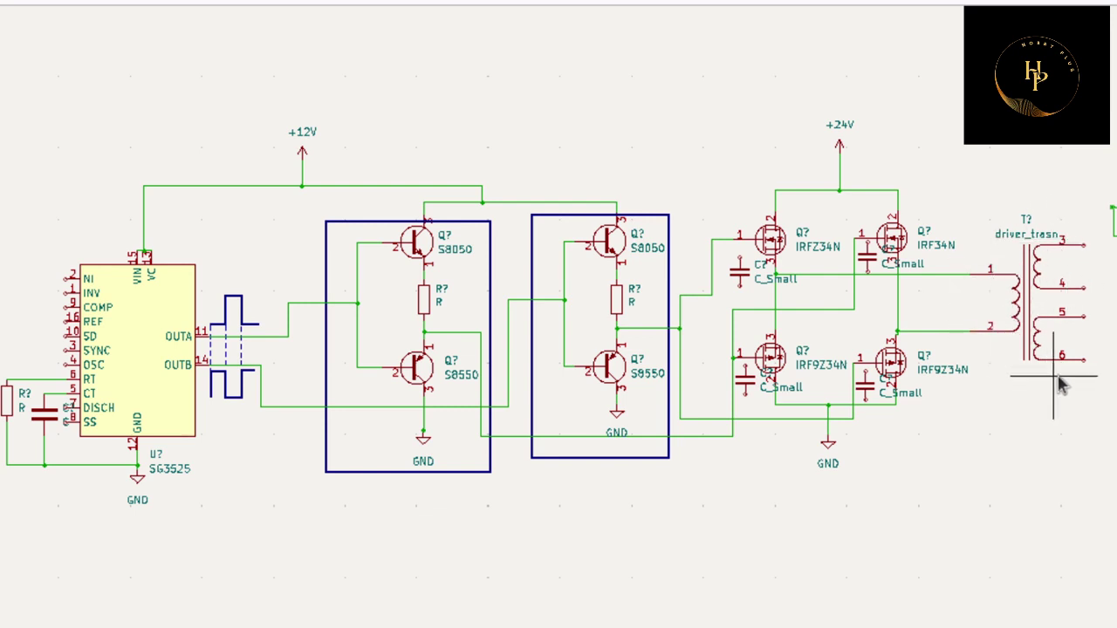
- Begin a horizontal line across the top pulse waveform next to the driver transformer
key("w")
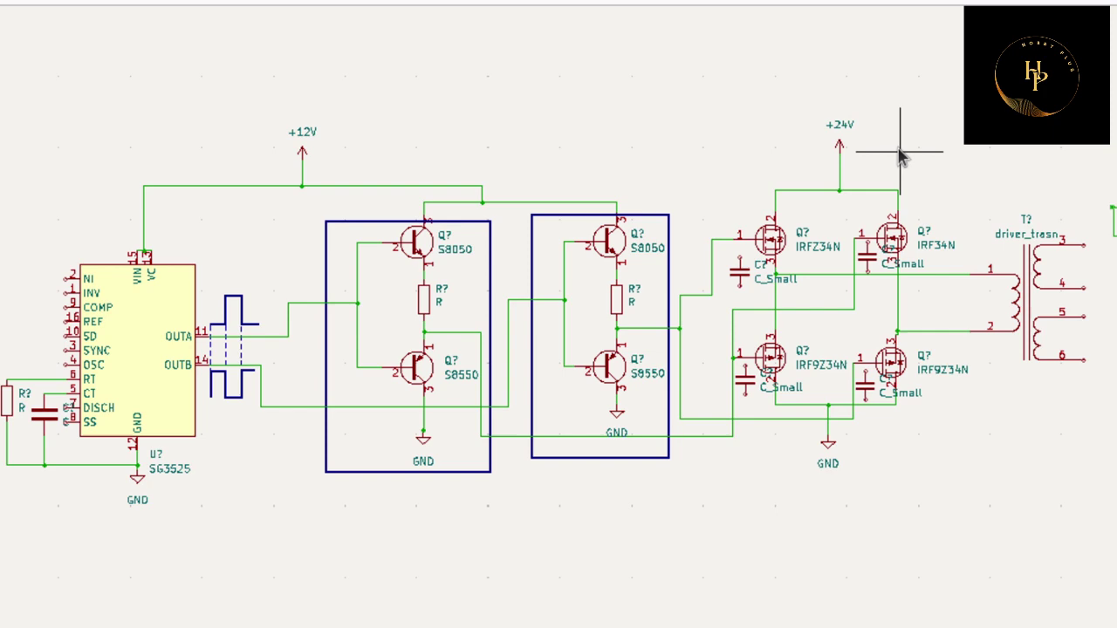
scroll(847, 117, "up", 3)
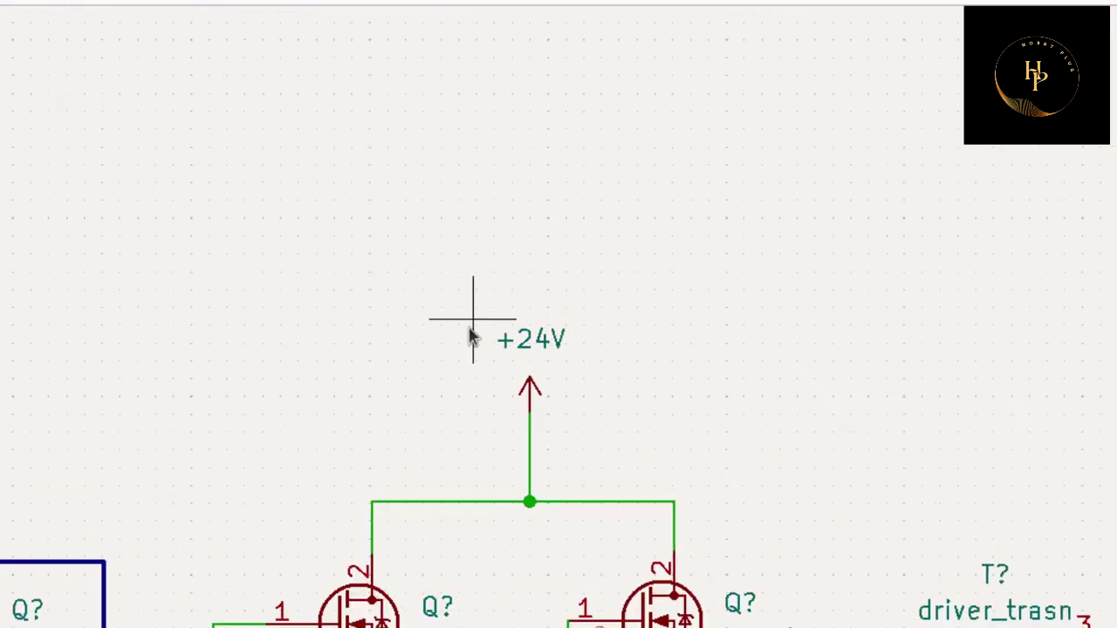
scroll(541, 314, "up", 1)
scroll(611, 279, "up", 1)
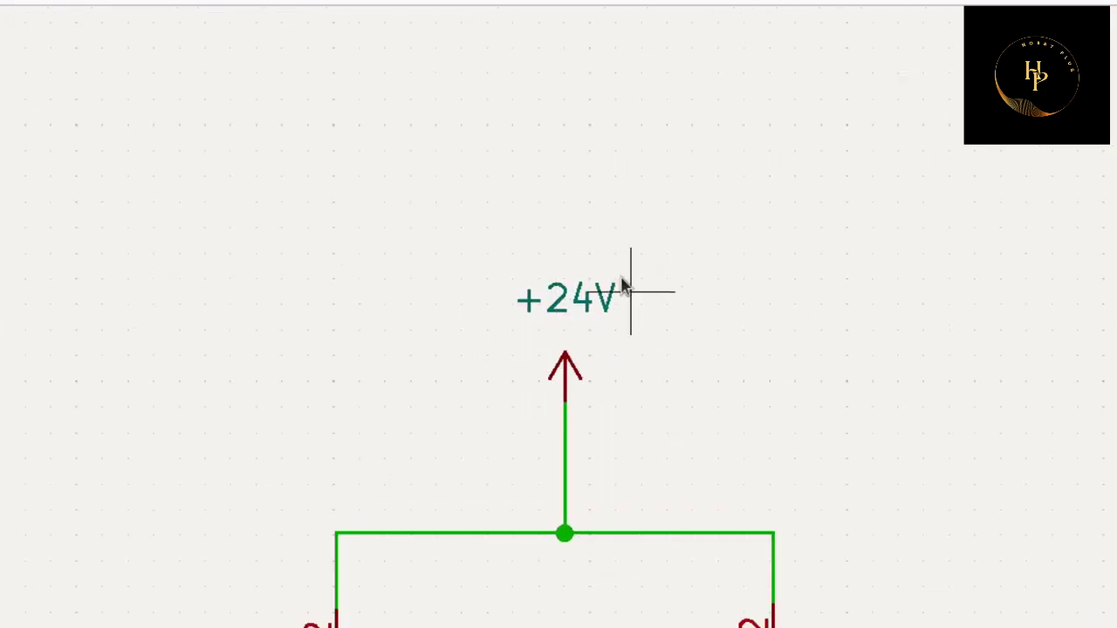
scroll(553, 319, "down", 1)
scroll(553, 321, "down", 3)
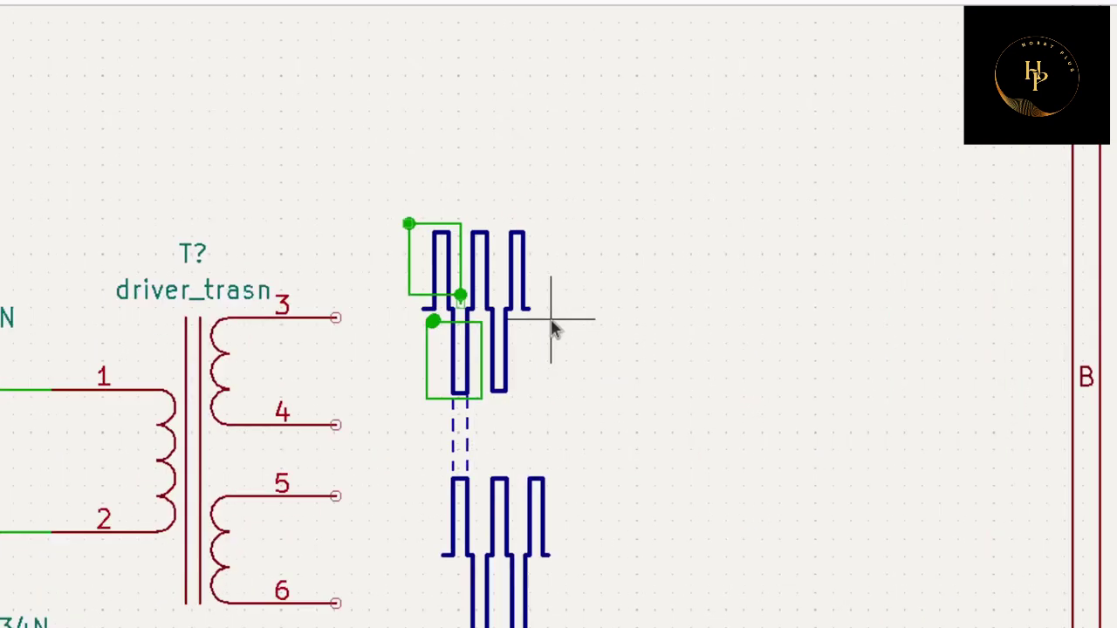
scroll(551, 328, "up", 1)
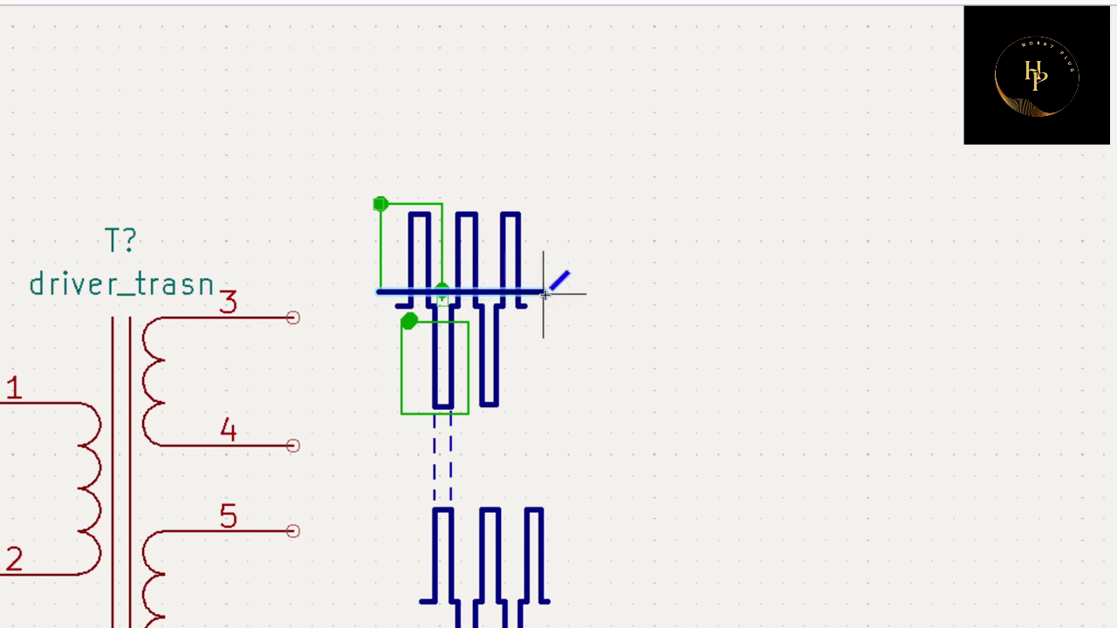
- Continue the line down and left, closing a box around the pulse's lower half
left_click(576, 293)
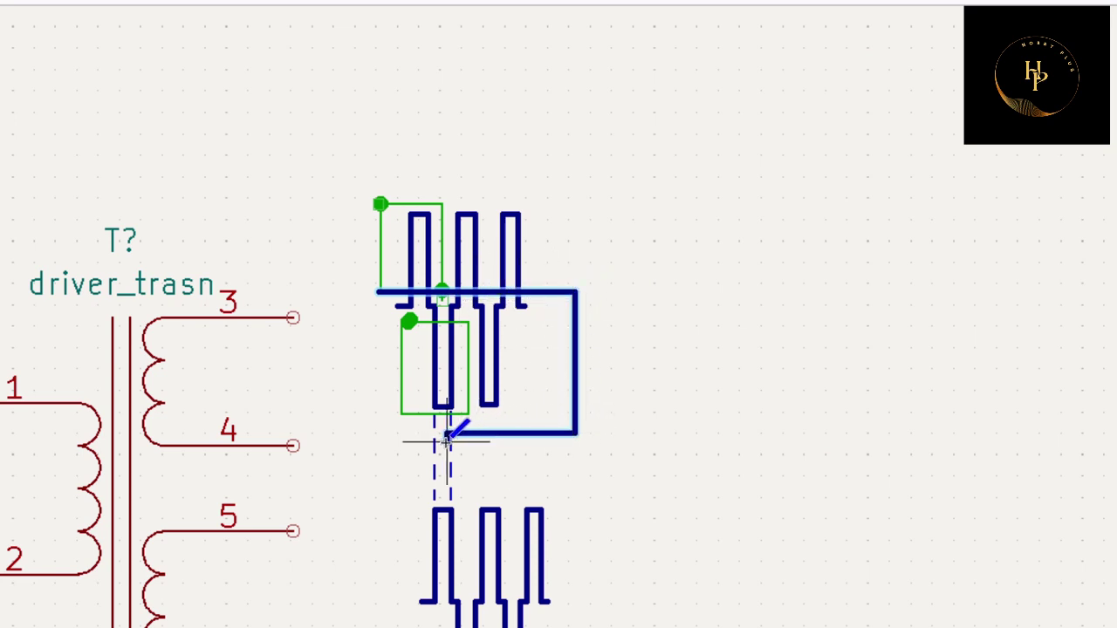
left_click(362, 434)
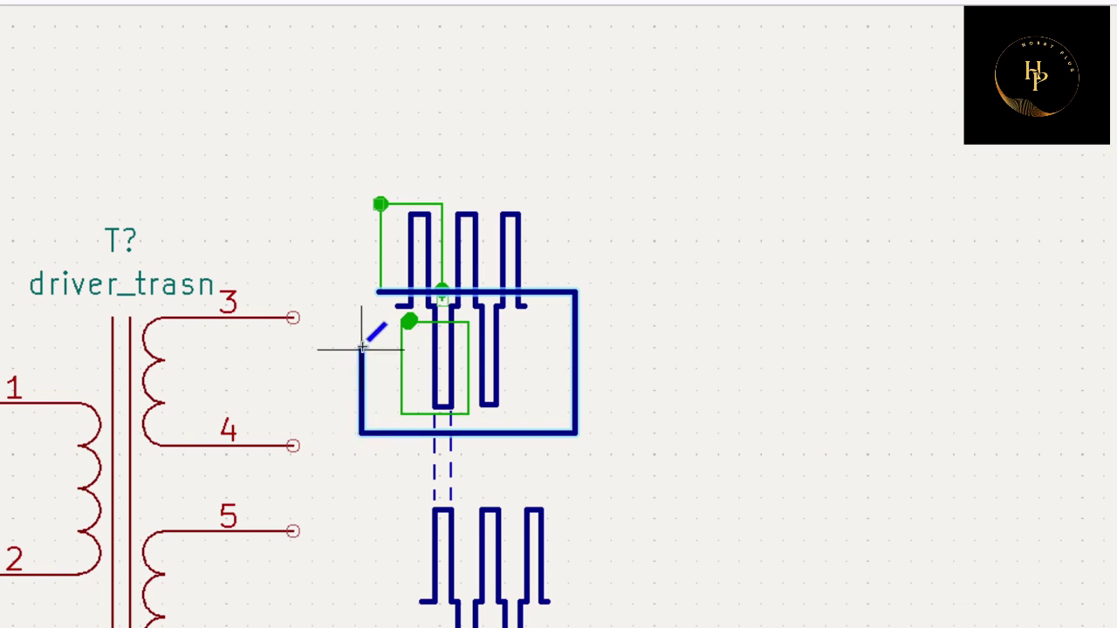
scroll(366, 293, "up", 1)
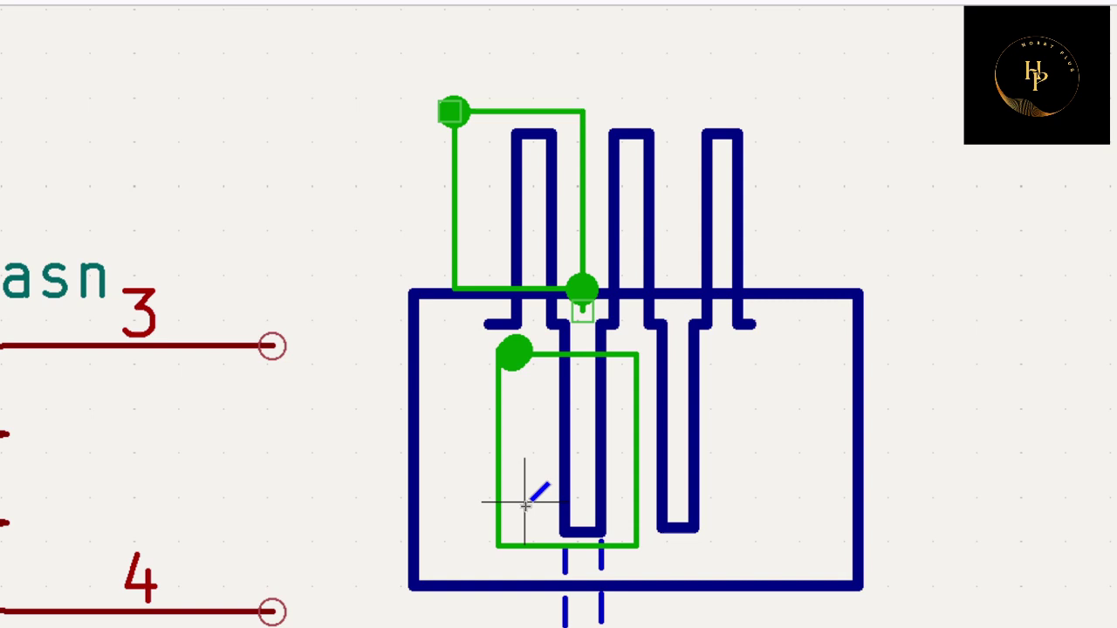
scroll(587, 334, "down", 1)
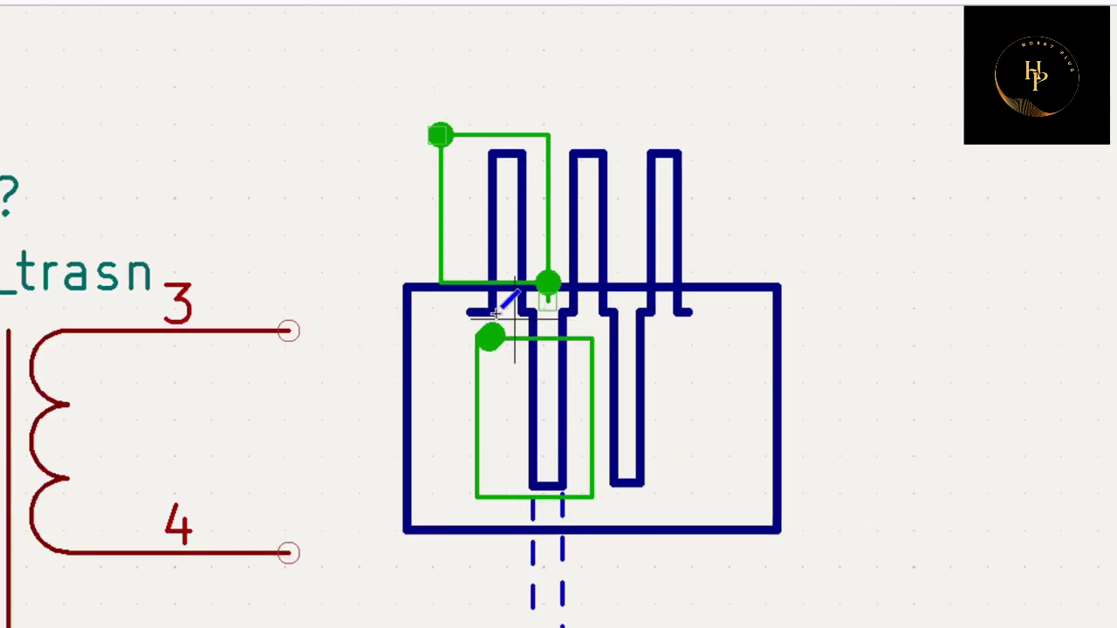
- Move the right oscilloscope sine image off to the right of the H-bridge
scroll(279, 282, "down", 2)
scroll(444, 349, "down", 1)
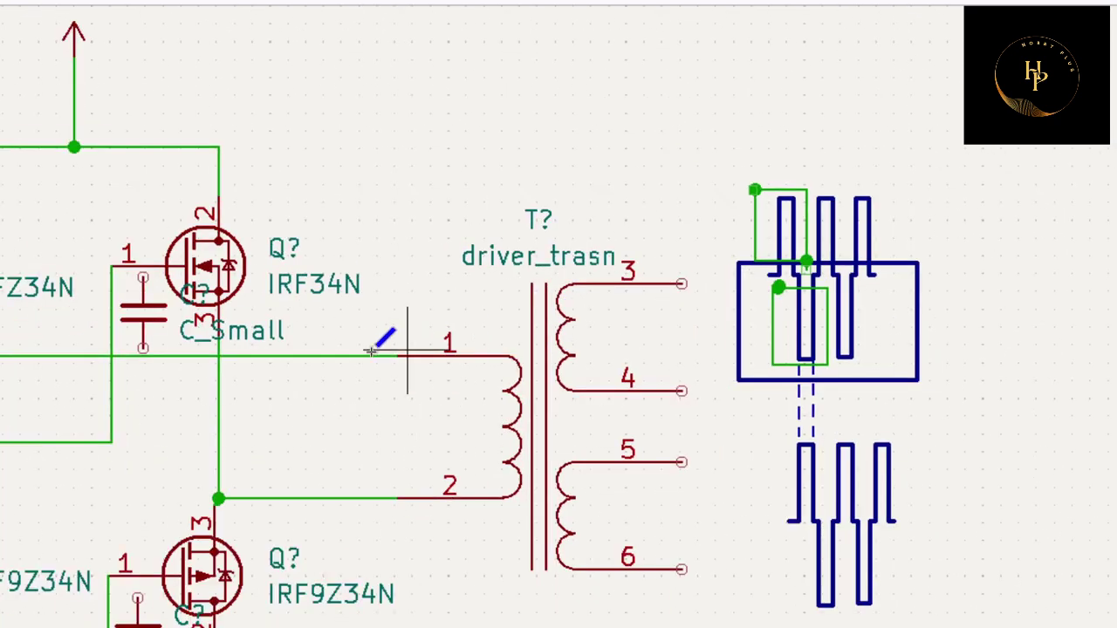
scroll(349, 386, "down", 1)
scroll(444, 320, "down", 1)
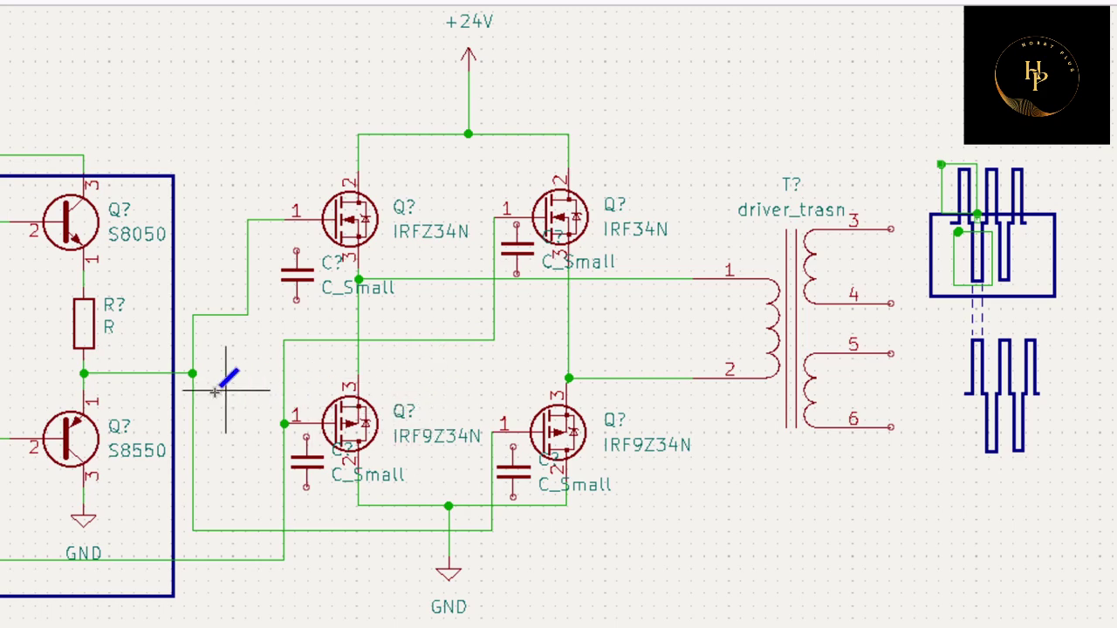
scroll(341, 424, "down", 1)
scroll(75, 374, "down", 1)
scroll(26, 425, "down", 1)
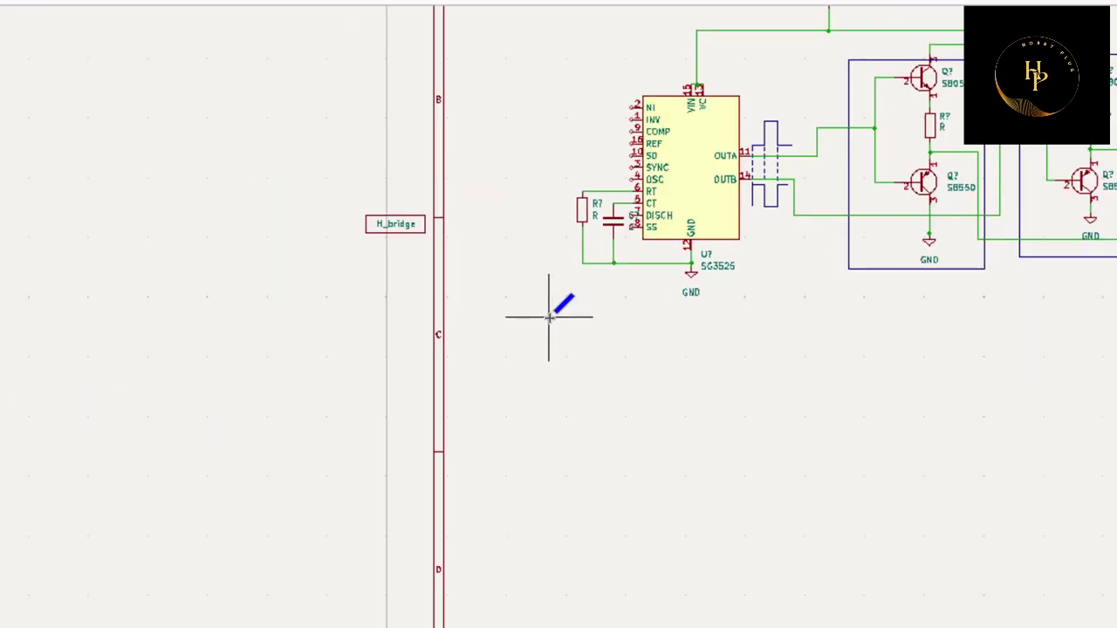
scroll(429, 230, "up", 3)
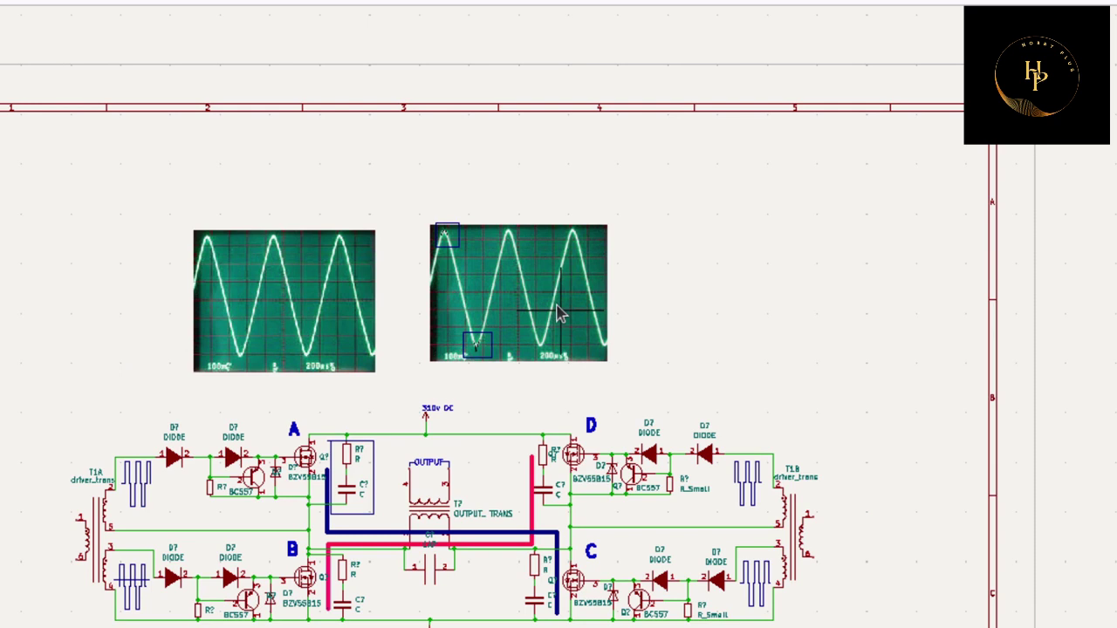
left_click(555, 274)
left_click_drag(555, 275, 1109, 270)
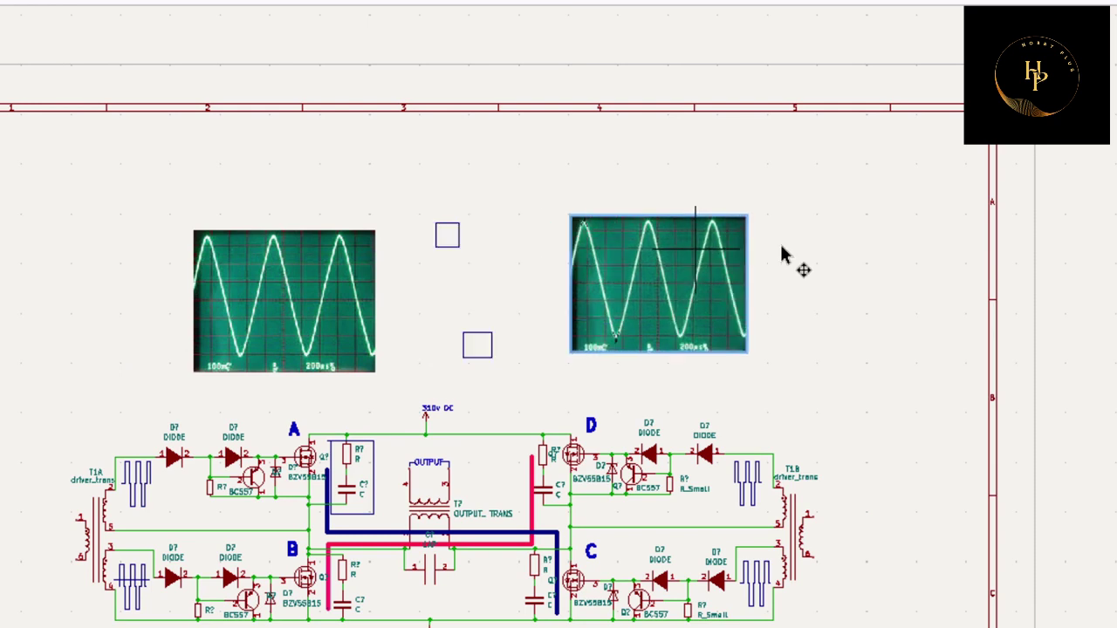
- Move the left scope image off to the right and select both small marker boxes
left_click(305, 270)
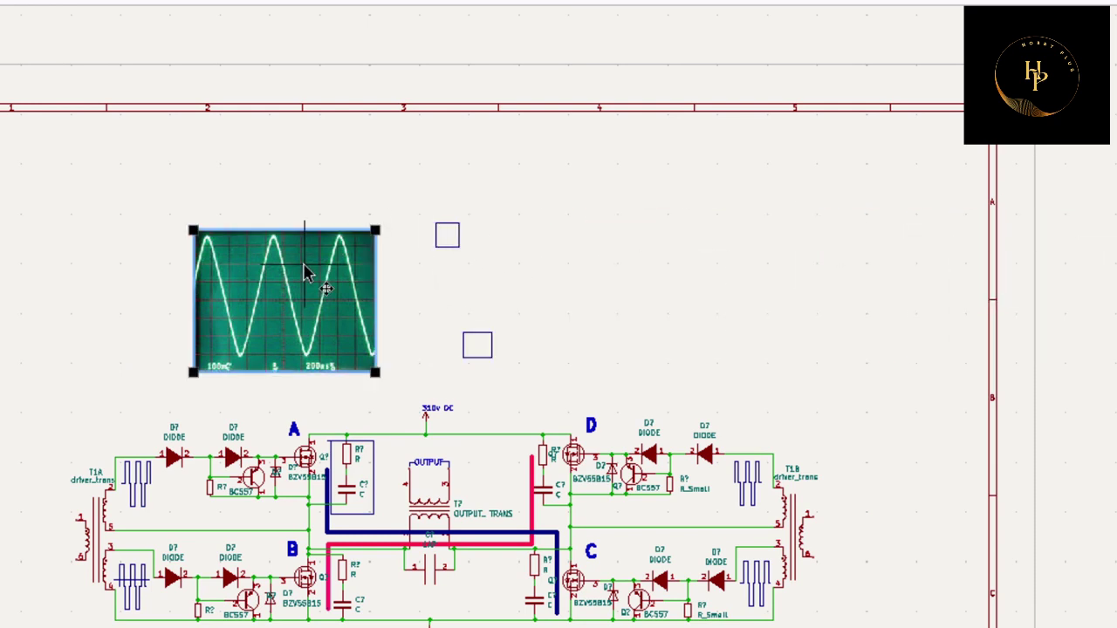
left_click_drag(305, 269, 1109, 262)
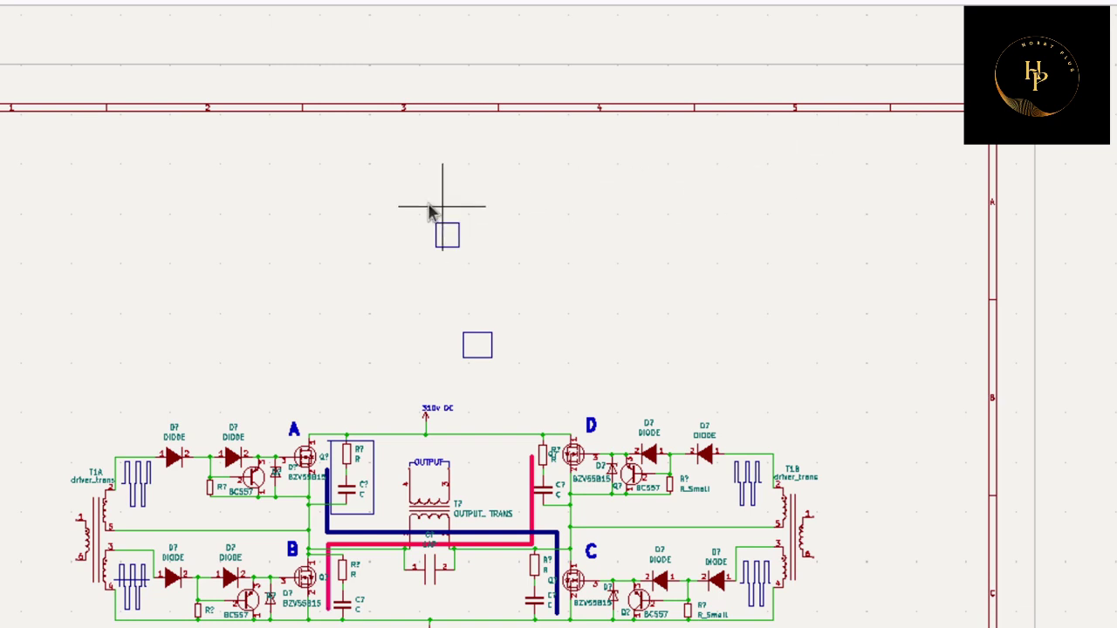
left_click_drag(421, 195, 504, 377)
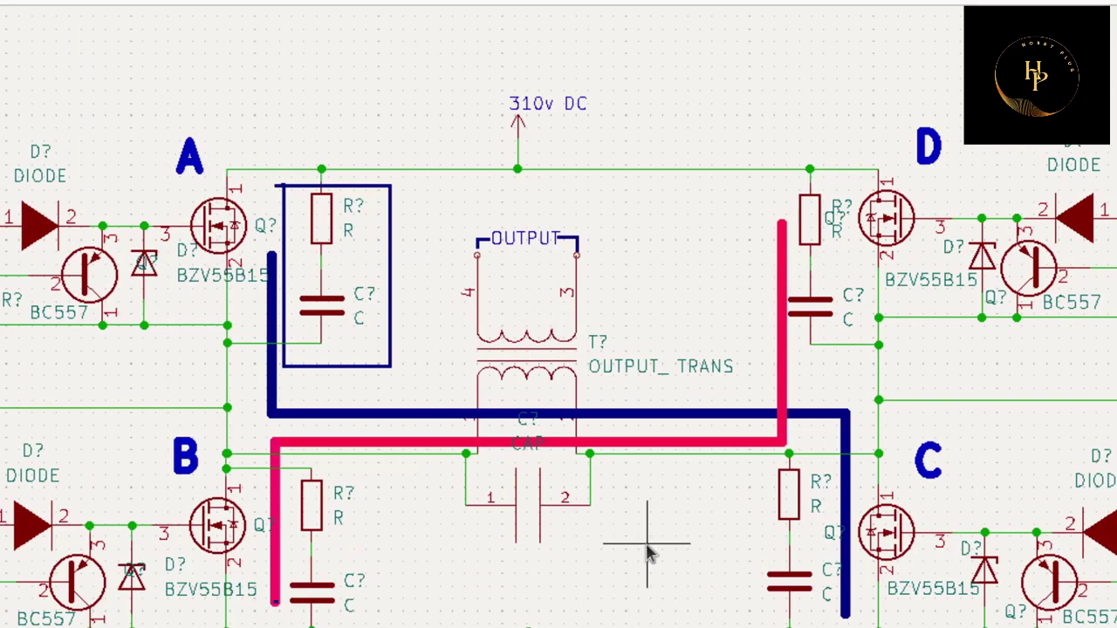
scroll(648, 531, "down", 1)
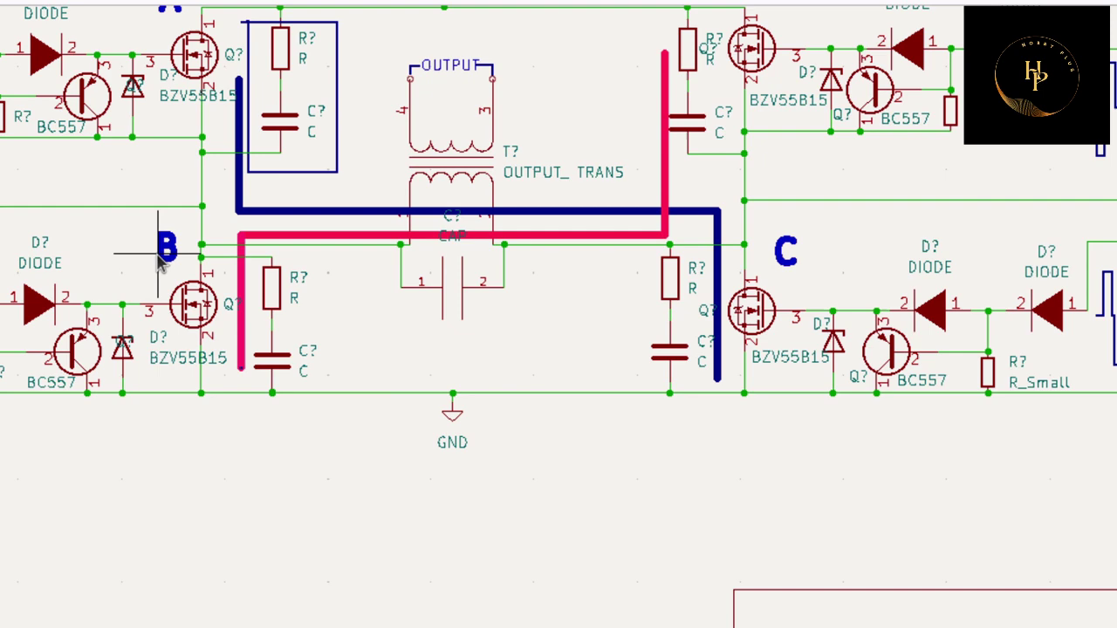
scroll(175, 272, "down", 1)
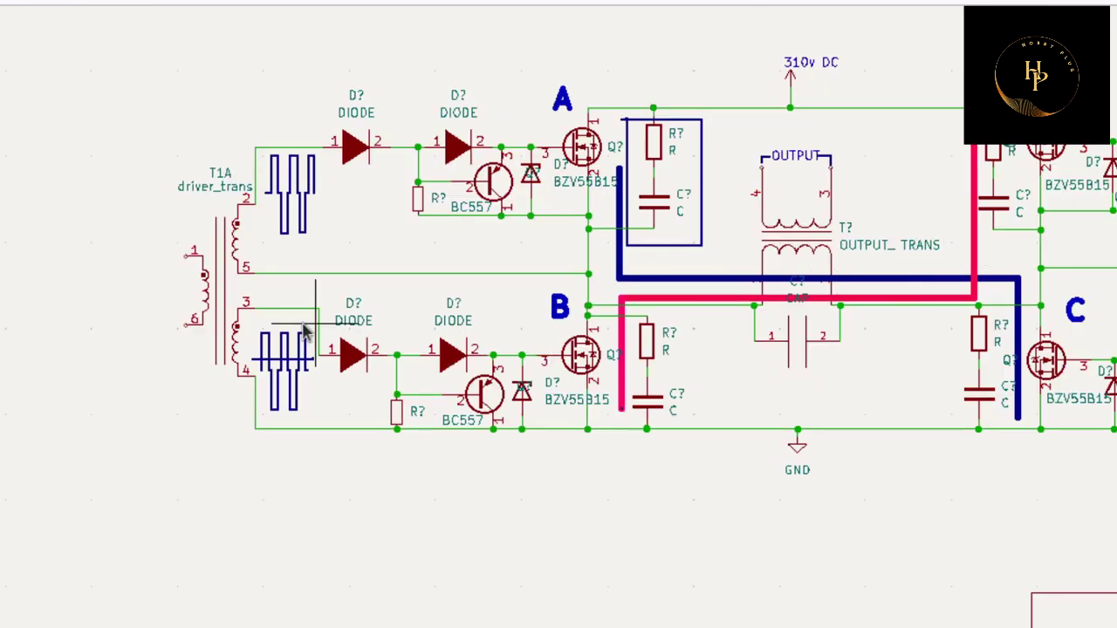
scroll(284, 269, "up", 1)
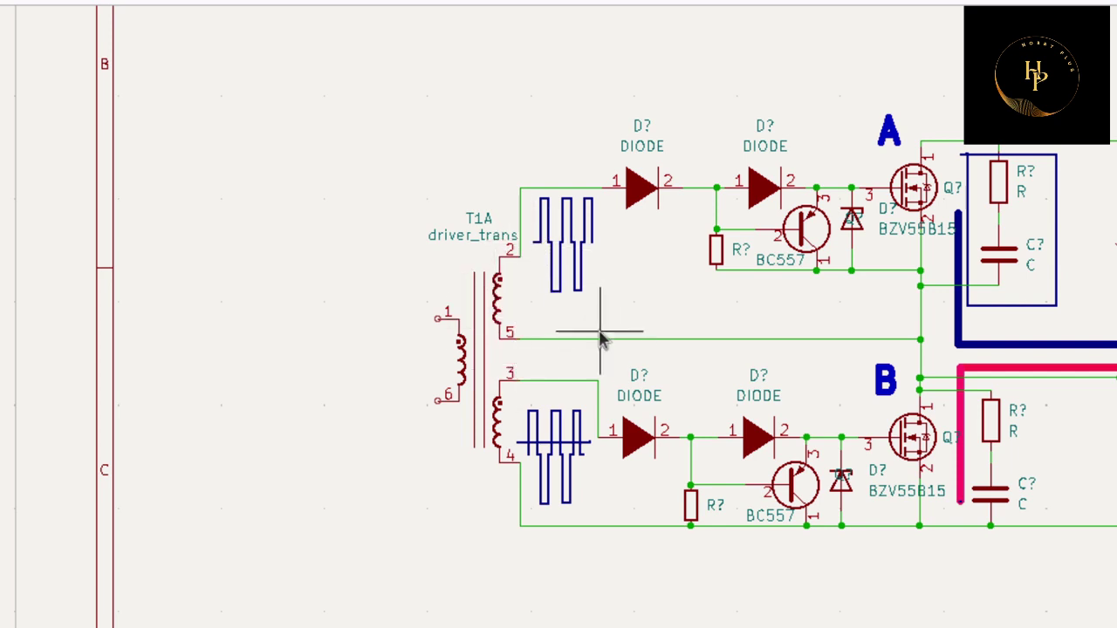
scroll(608, 333, "down", 1)
scroll(873, 306, "down", 1)
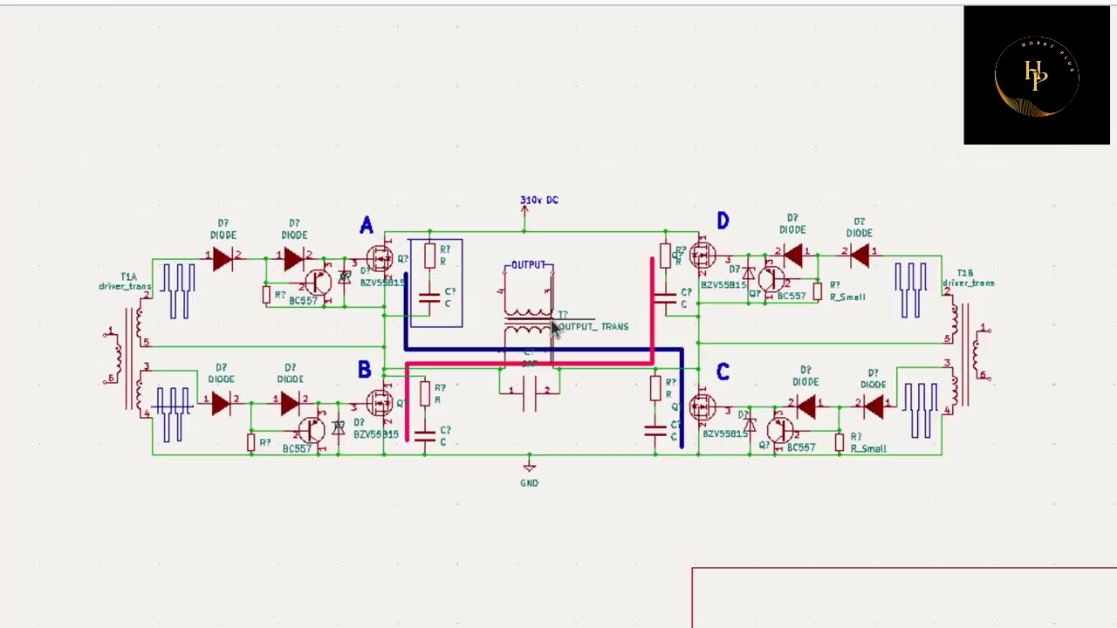
scroll(913, 387, "up", 1)
scroll(553, 320, "up", 1)
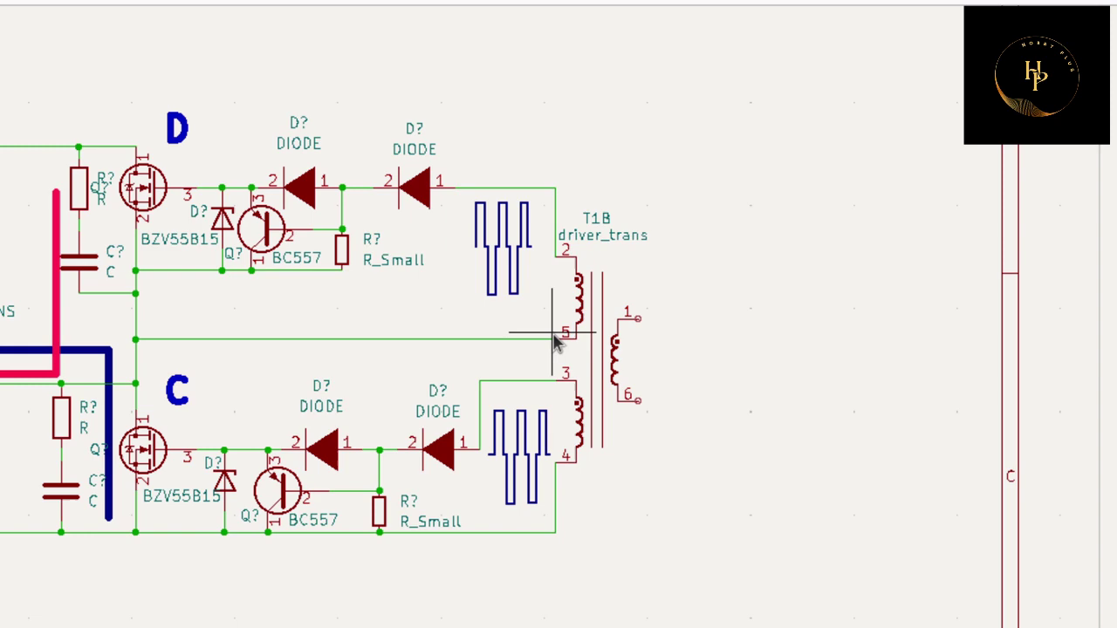
scroll(624, 250, "up", 2)
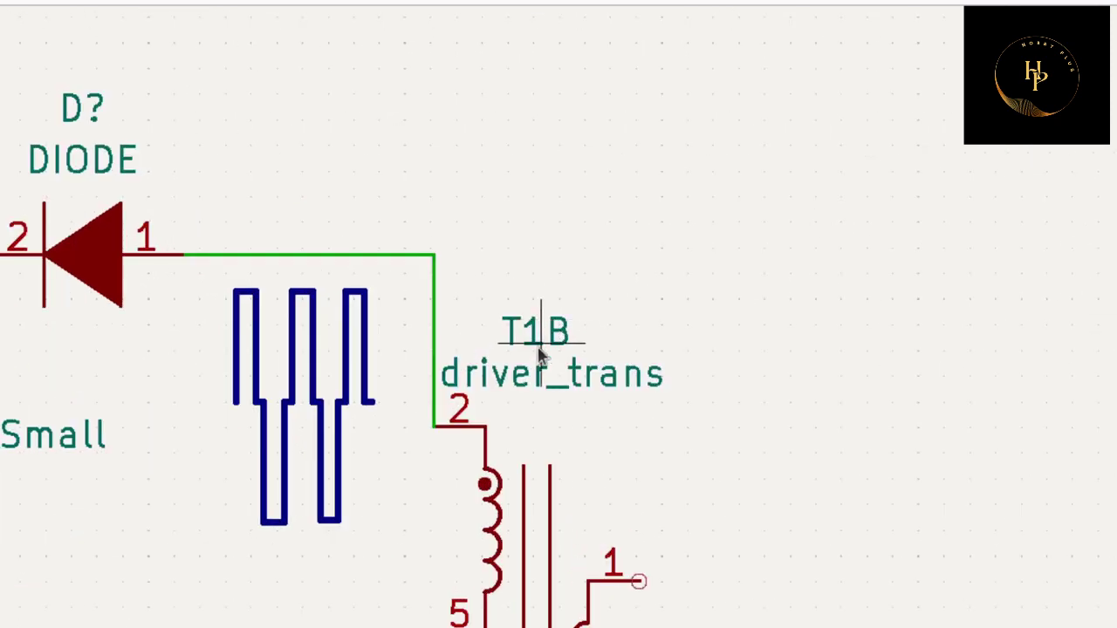
scroll(558, 332, "down", 5)
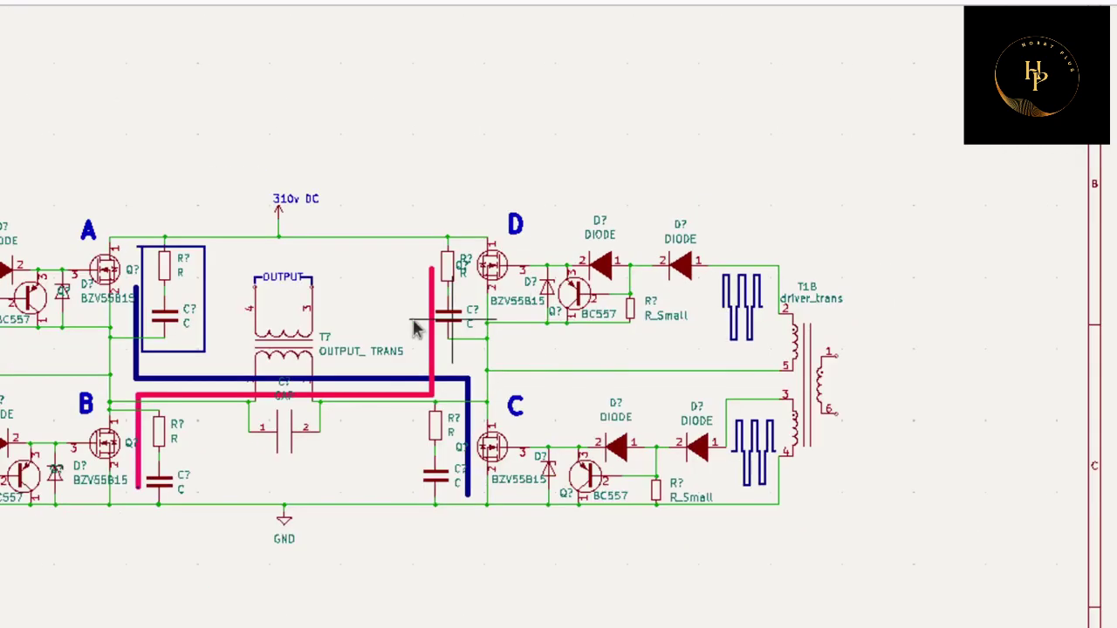
scroll(559, 332, "down", 3)
scroll(553, 326, "up", 3)
scroll(553, 326, "up", 2)
scroll(550, 319, "up", 1)
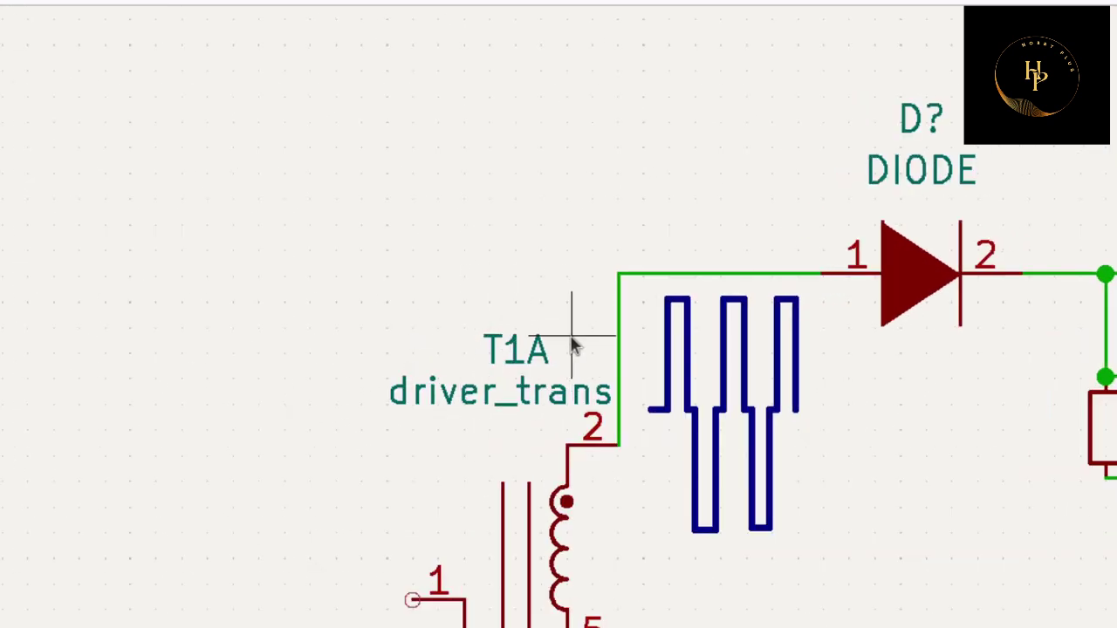
key("F4")
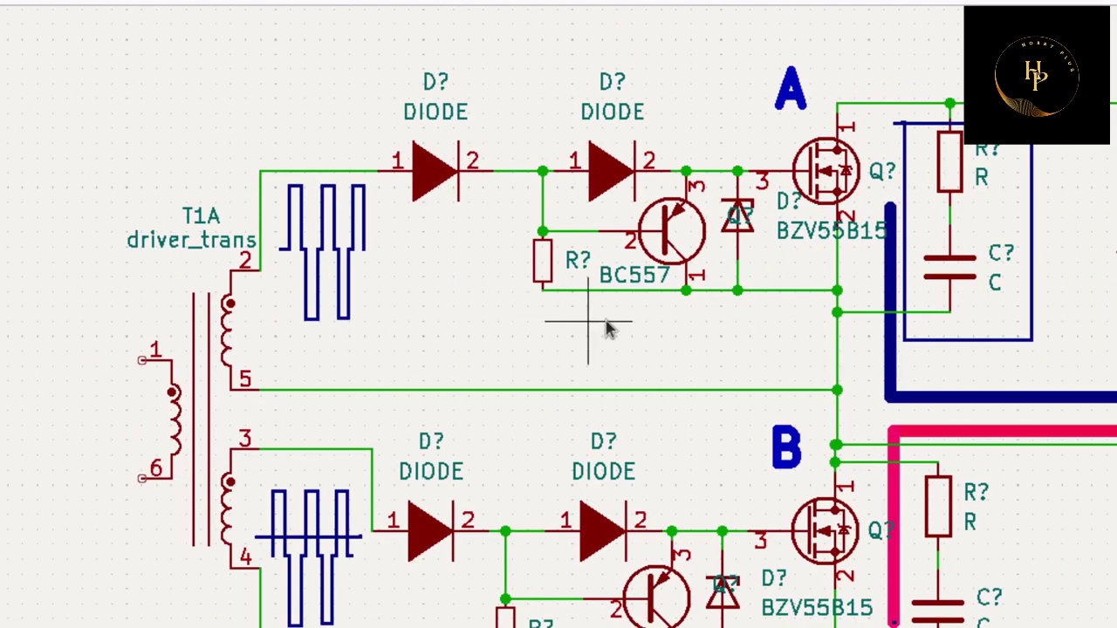
scroll(419, 327, "down", 2)
scroll(375, 301, "down", 1)
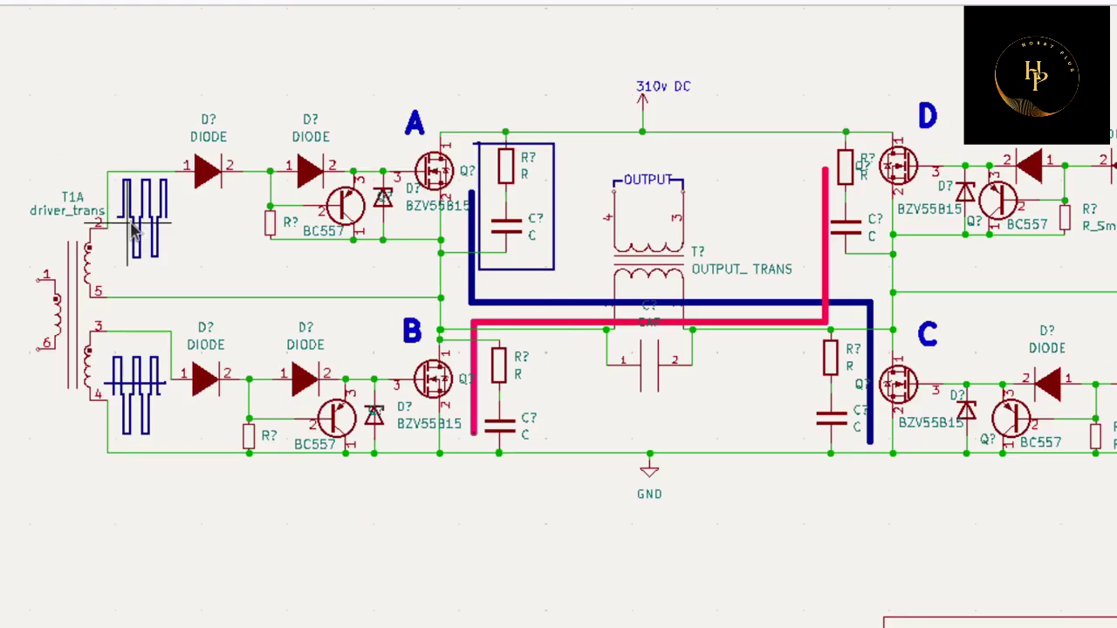
scroll(149, 207, "up", 2)
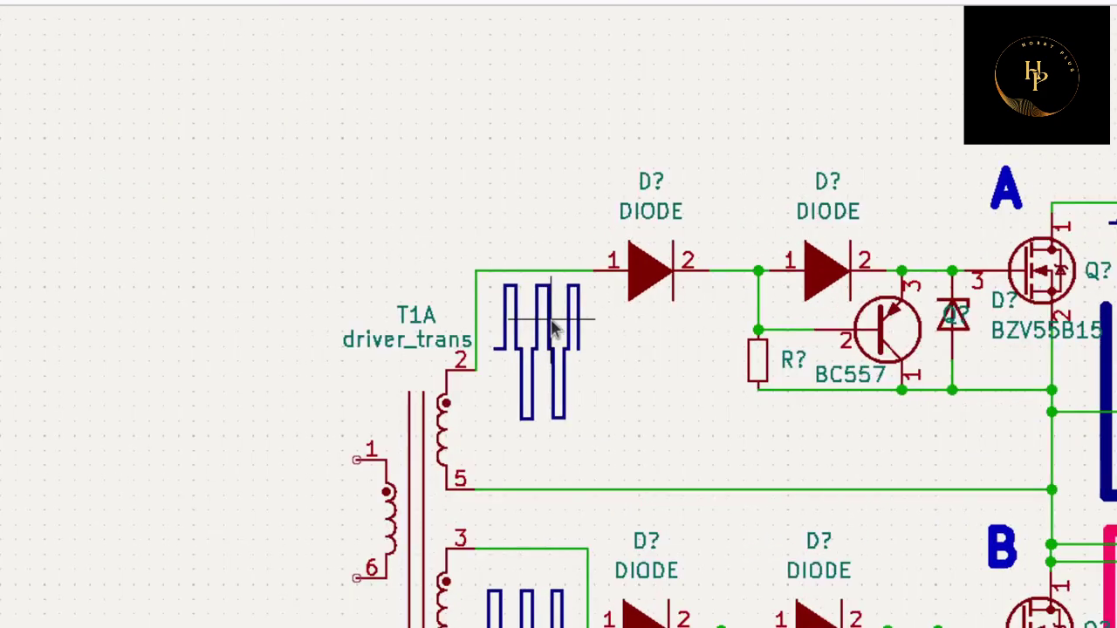
left_click_drag(969, 150, 1038, 232)
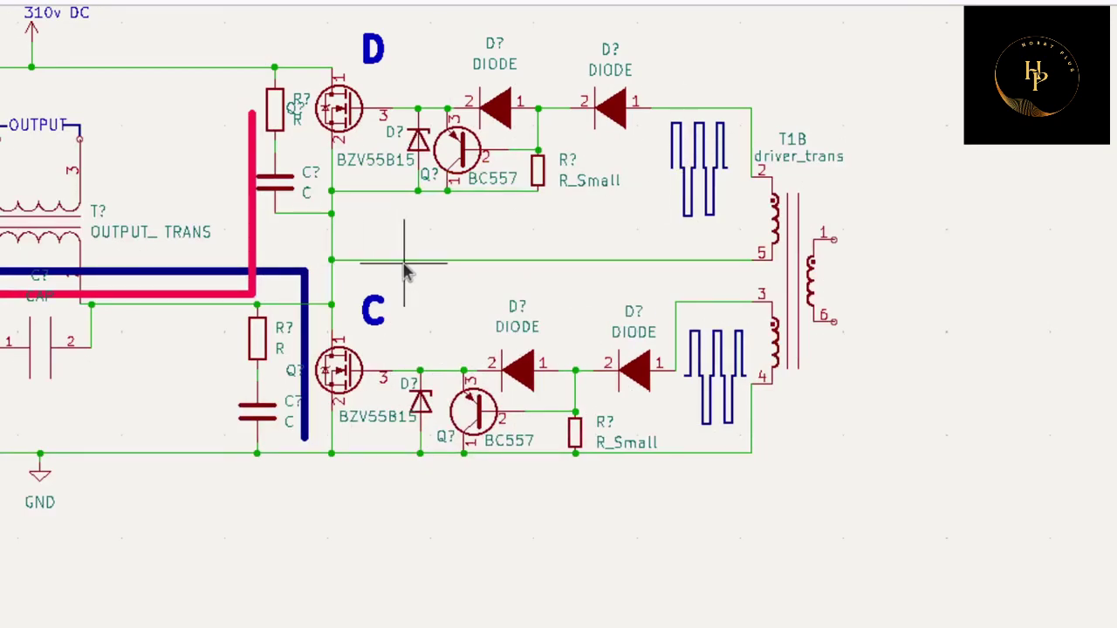
scroll(698, 403, "up", 2)
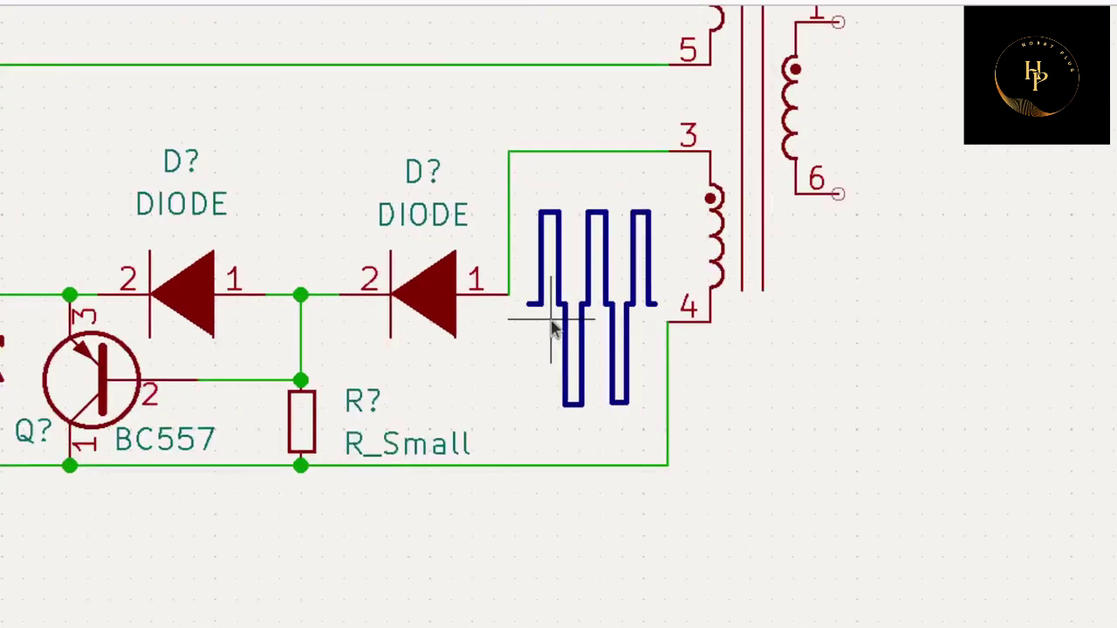
scroll(553, 319, "up", 2)
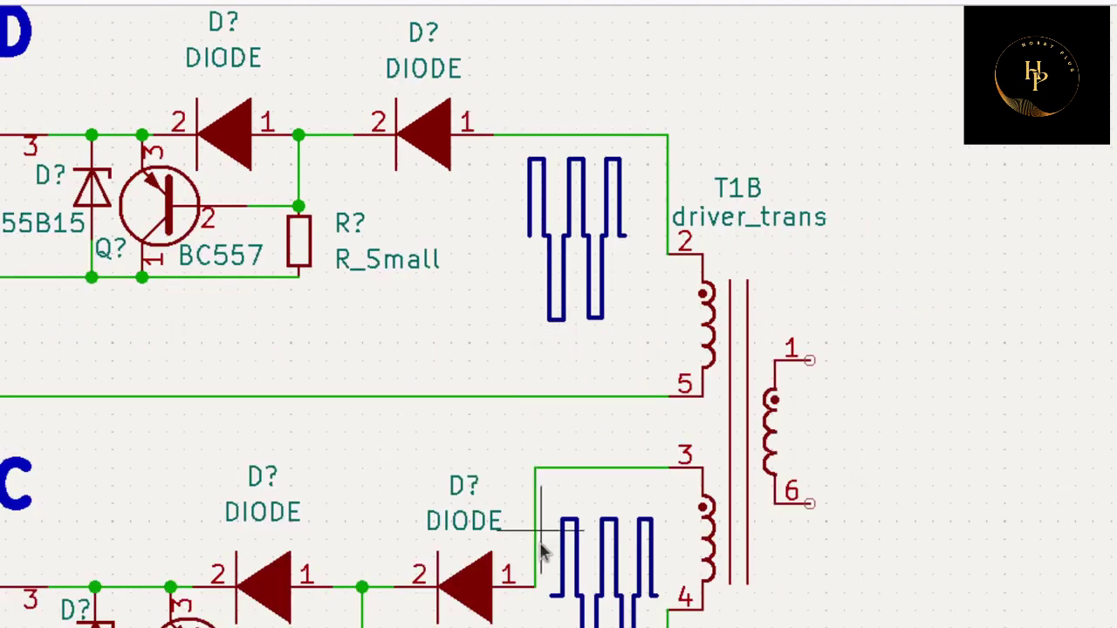
scroll(541, 553, "down", 1)
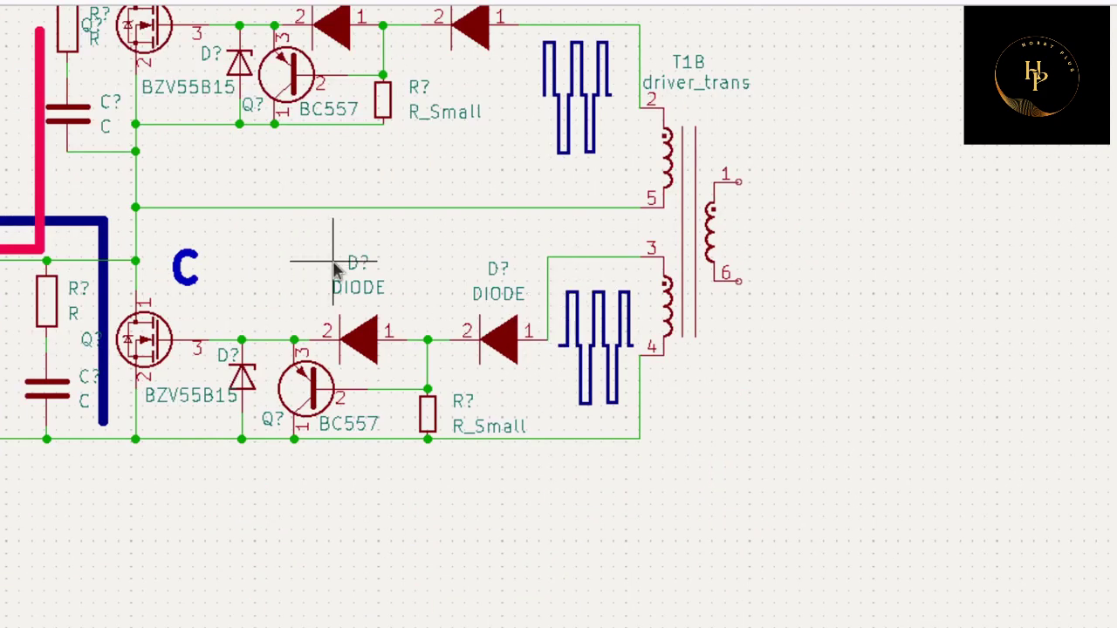
scroll(334, 253, "down", 1)
scroll(340, 270, "down", 1)
scroll(656, 271, "up", 1)
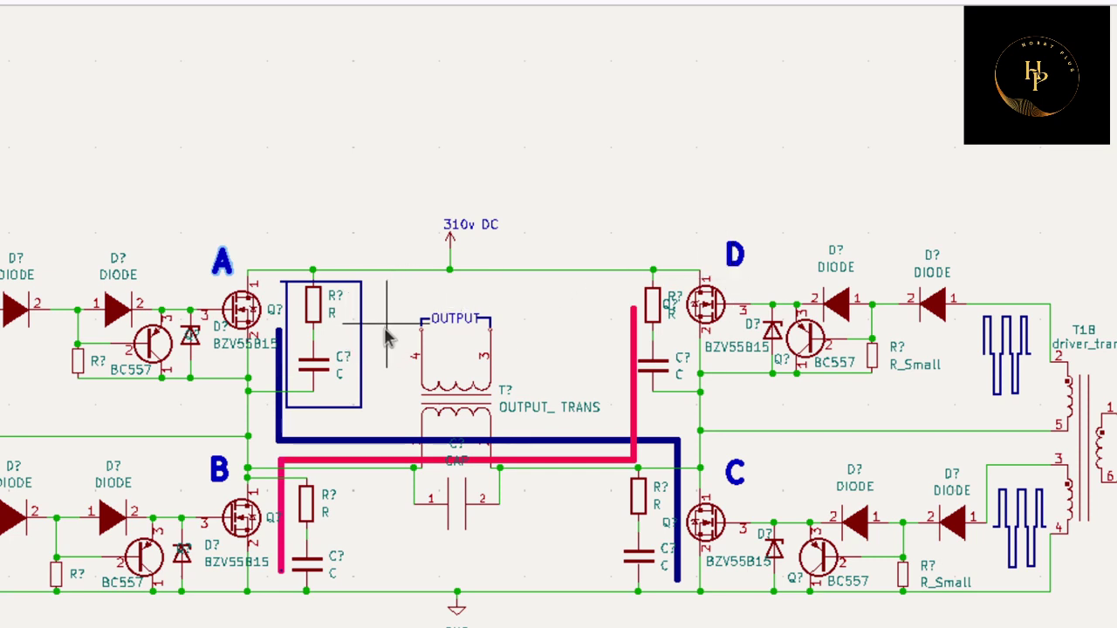
scroll(392, 322, "down", 1)
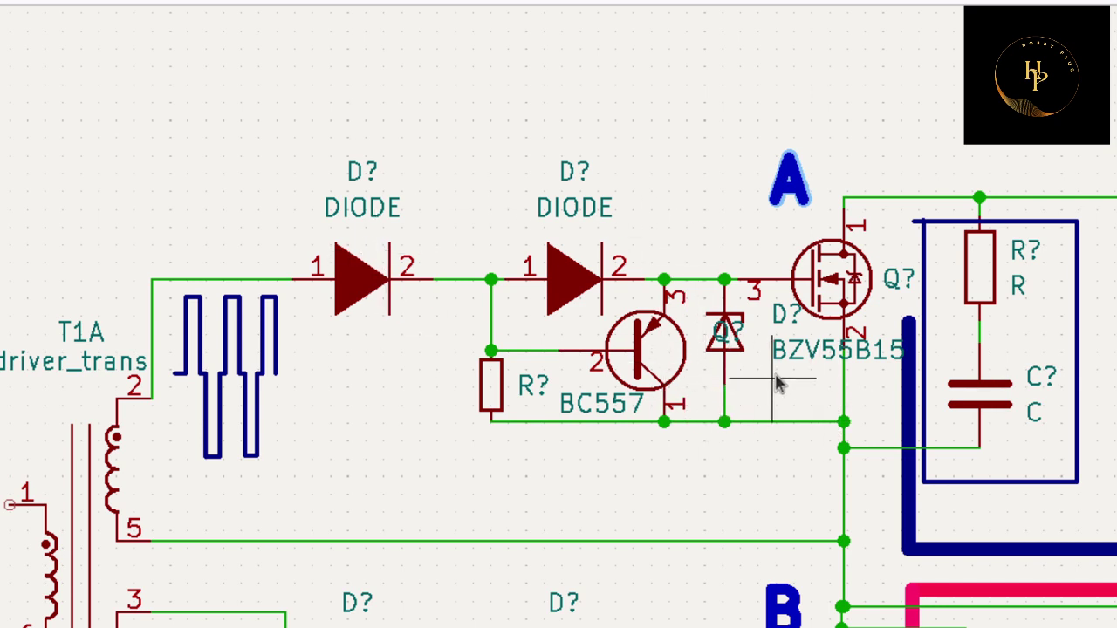
scroll(834, 341, "down", 1)
scroll(567, 325, "up", 1)
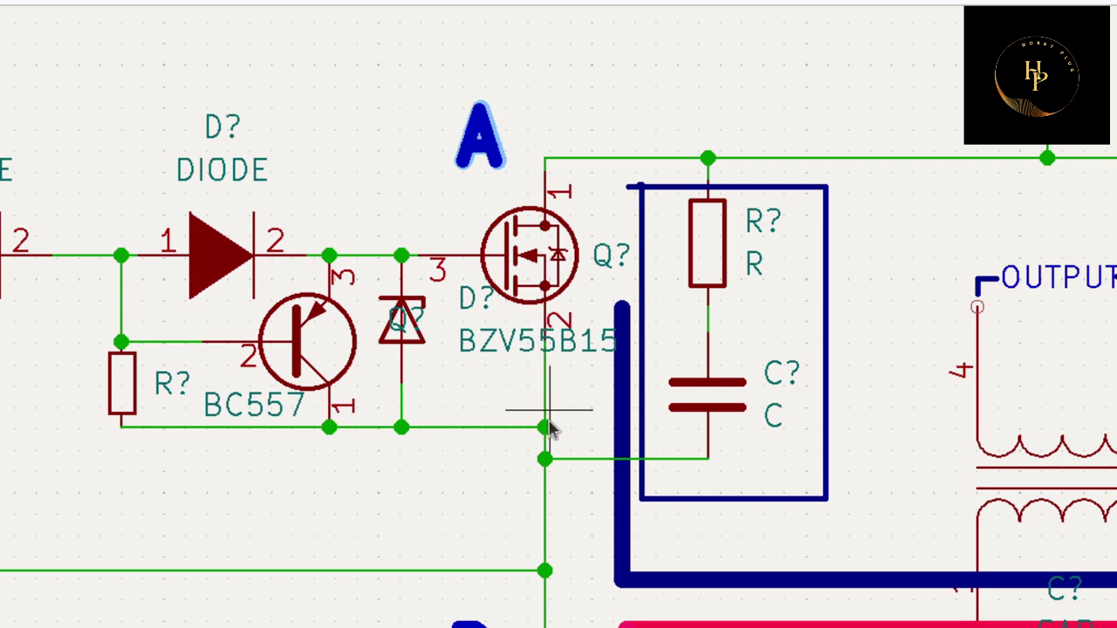
scroll(549, 428, "down", 1)
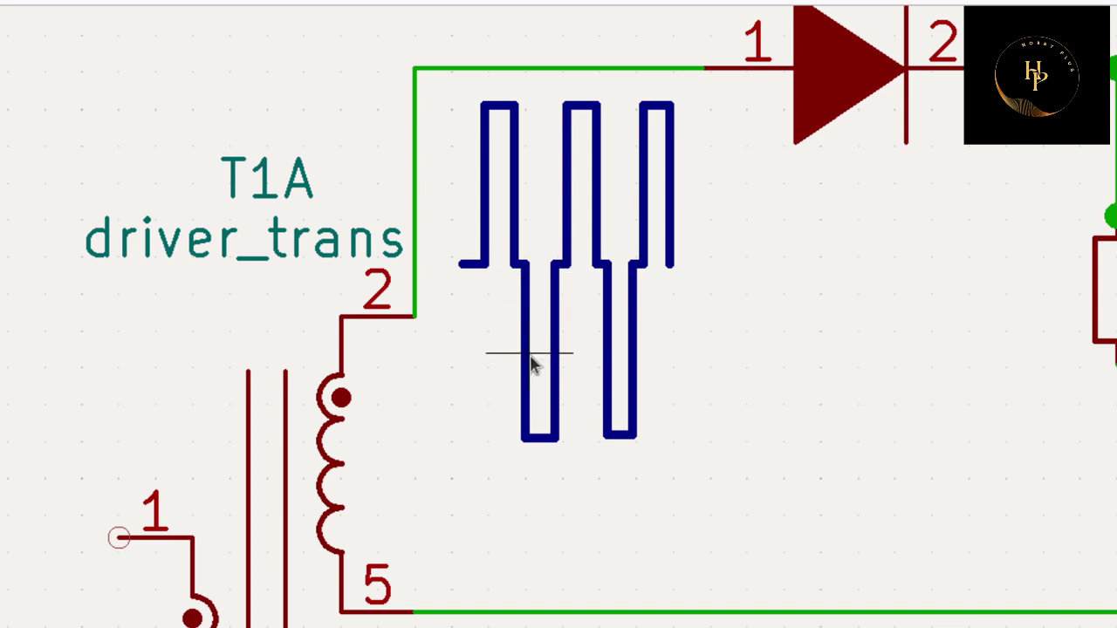
scroll(885, 379, "down", 2)
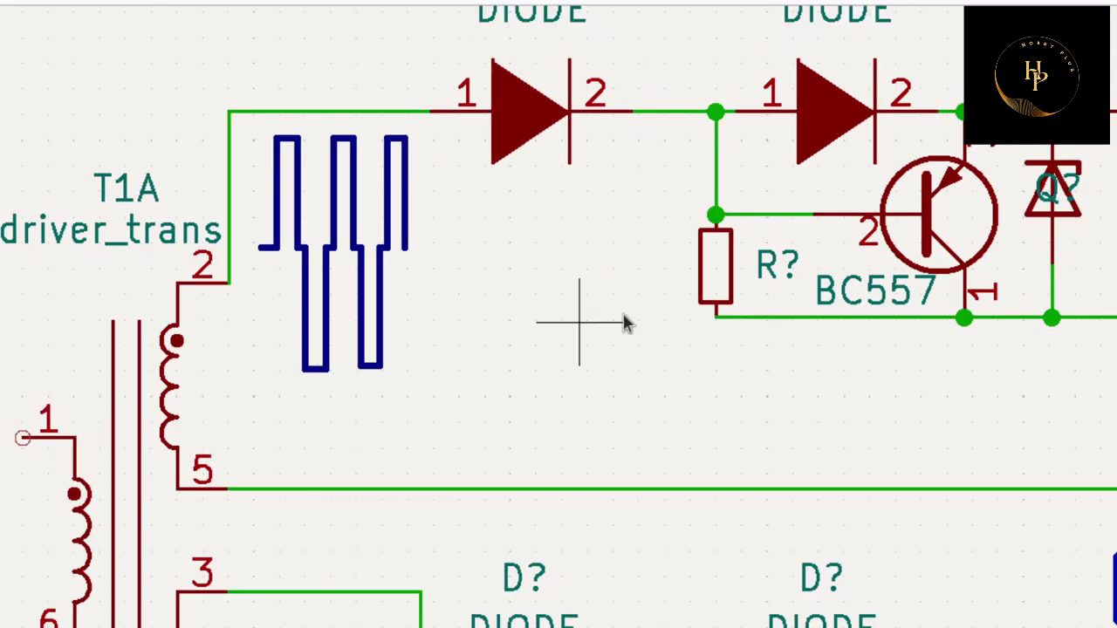
scroll(624, 319, "down", 1)
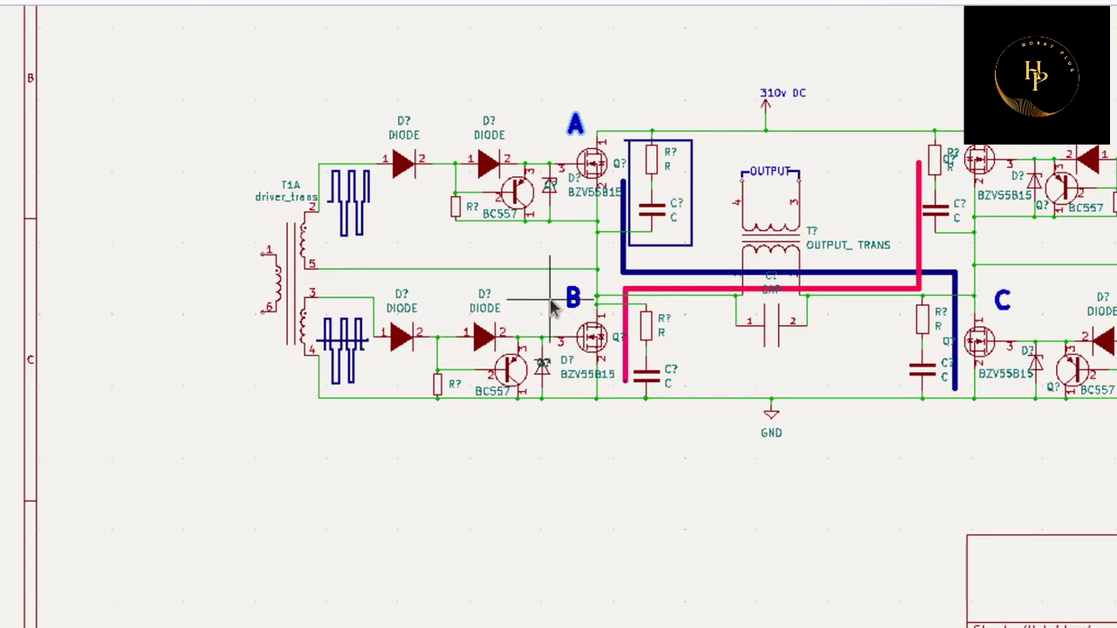
scroll(1074, 205, "down", 2)
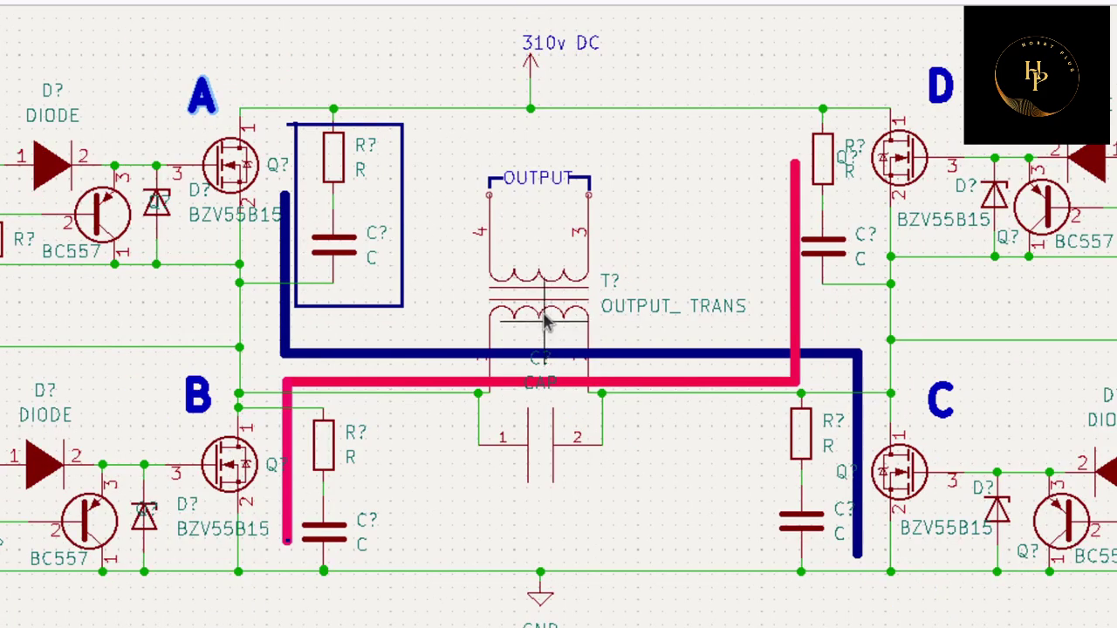
scroll(449, 230, "down", 1)
scroll(232, 324, "left", 5)
scroll(315, 301, "up", 2)
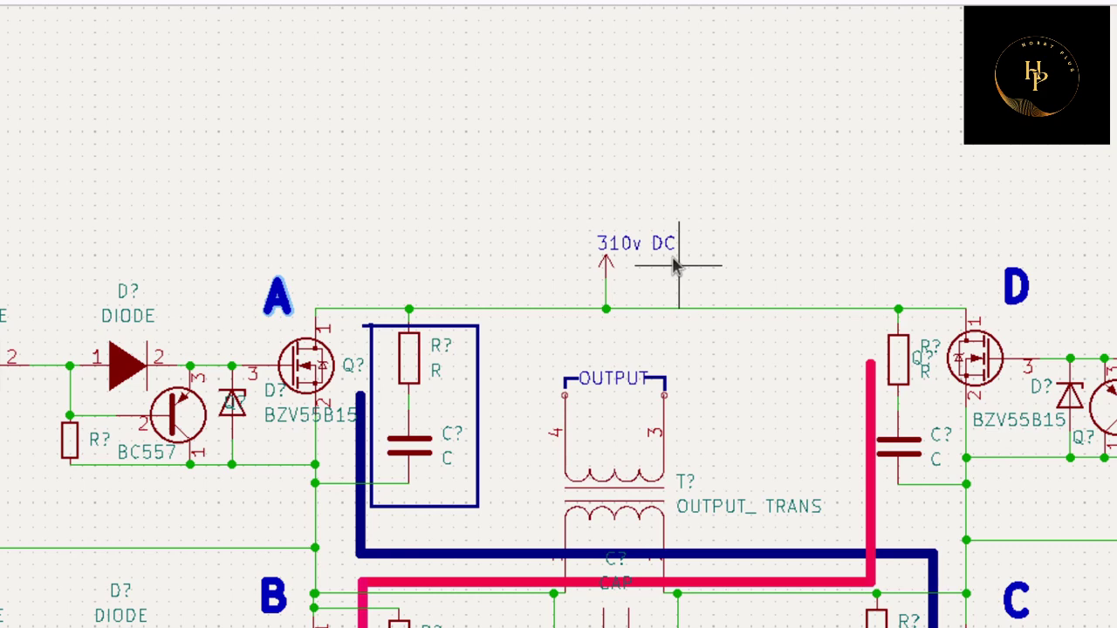
scroll(669, 246, "up", 2)
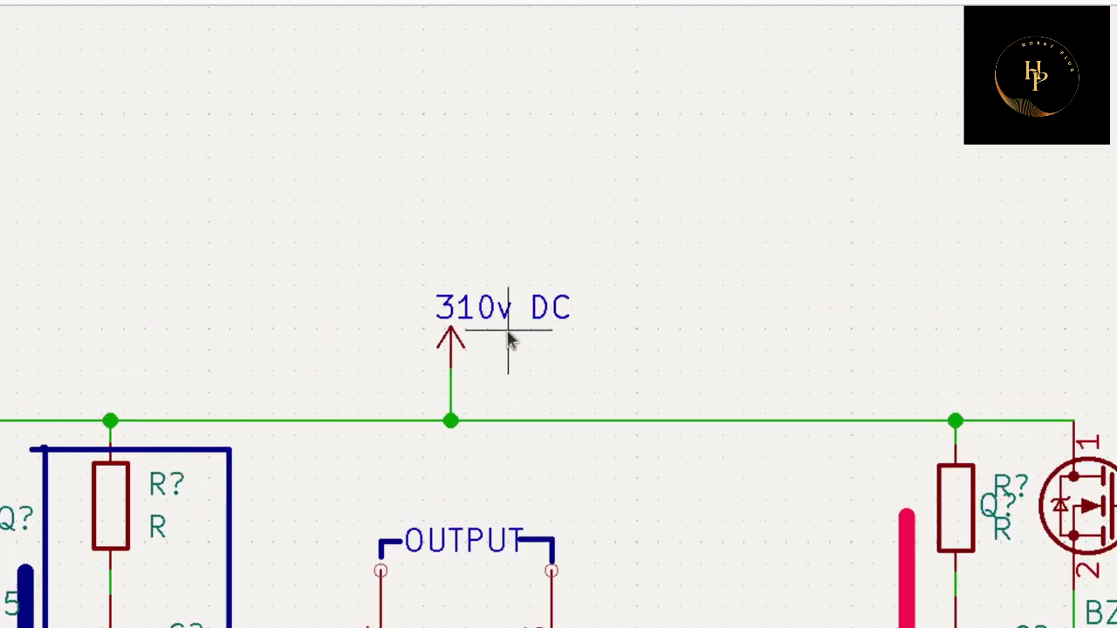
scroll(511, 332, "down", 1)
scroll(541, 305, "down", 1)
- Move the lower oscilloscope sine image onto the sheet above the H-bridge
scroll(877, 279, "down", 1)
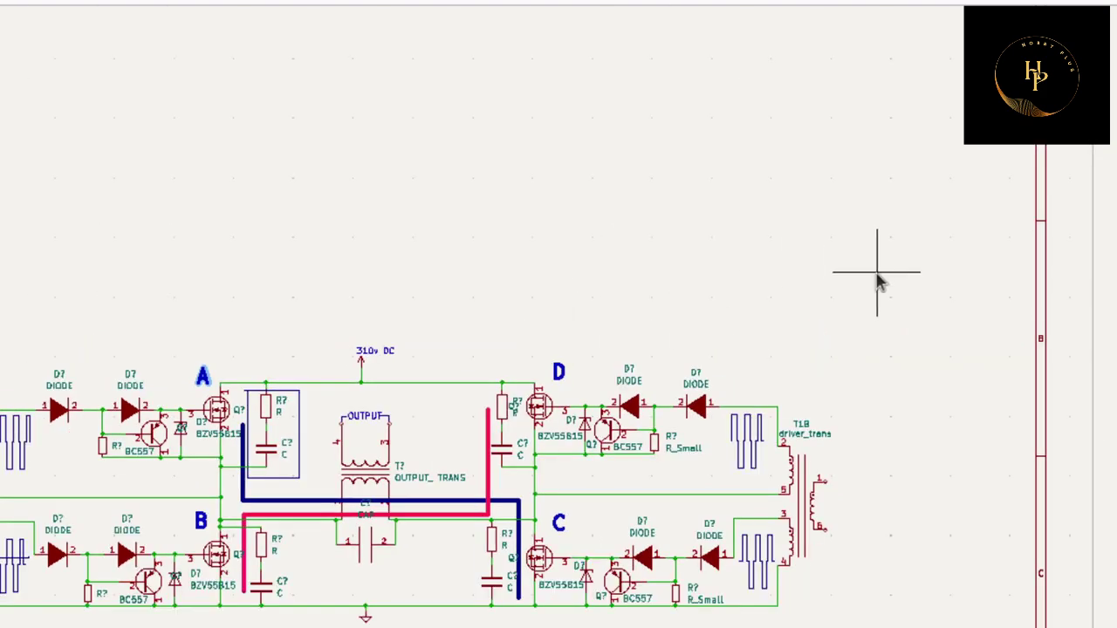
scroll(877, 279, "down", 1)
left_click(864, 236)
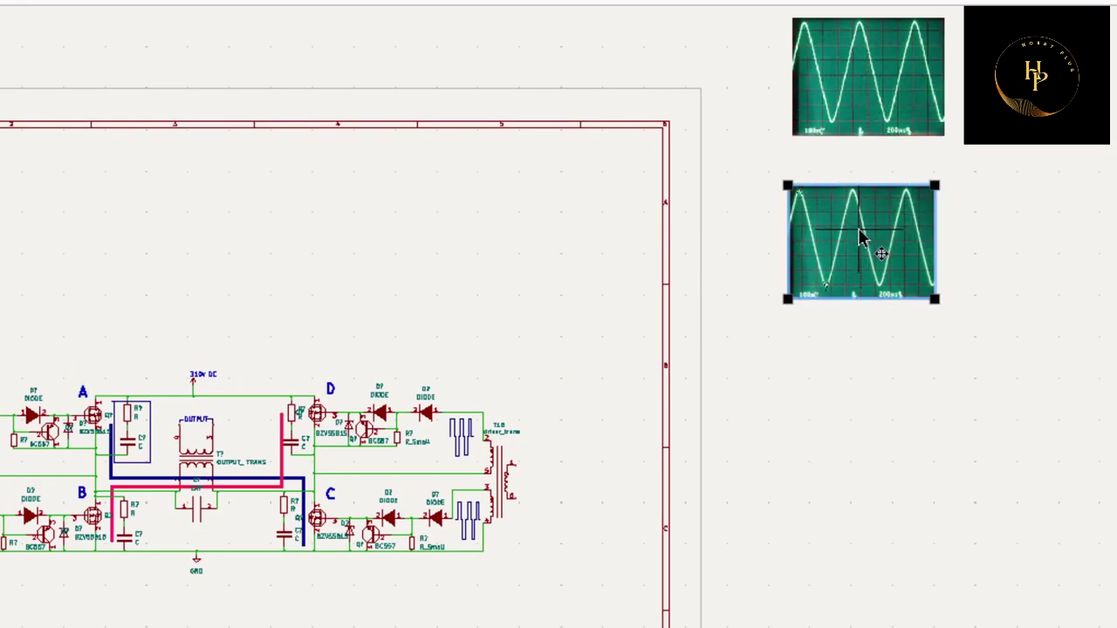
left_click_drag(862, 237, 197, 277)
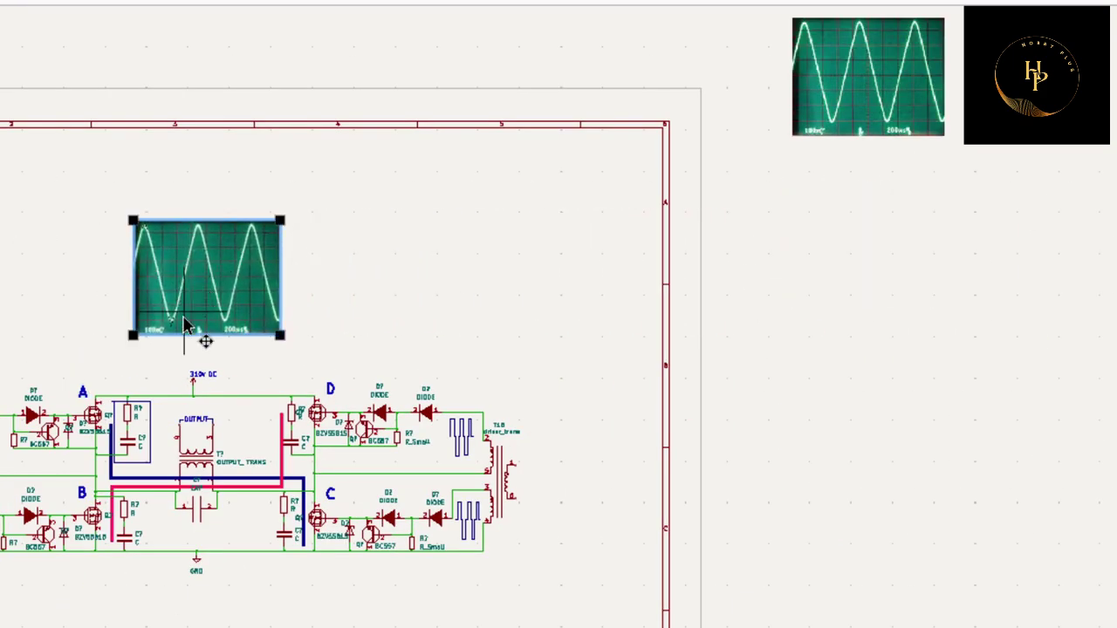
- Zoom out to the SG3525 controller and its S8050/S8550 push-pull drivers
scroll(185, 323, "up", 1)
scroll(554, 329, "up", 1)
scroll(559, 328, "up", 1)
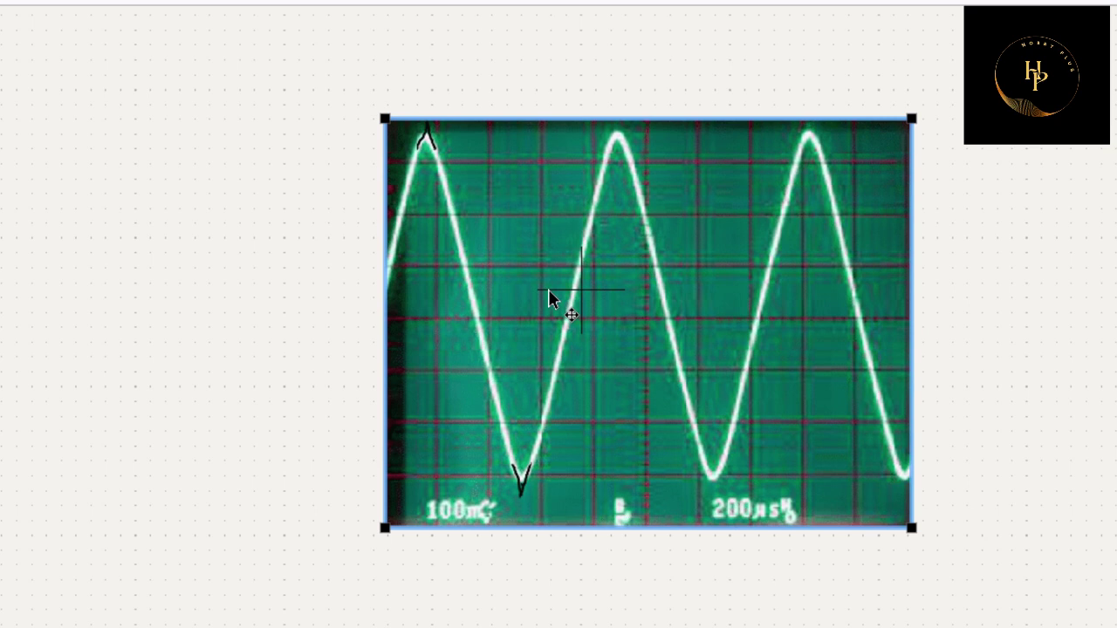
scroll(777, 262, "down", 1)
scroll(556, 324, "down", 1)
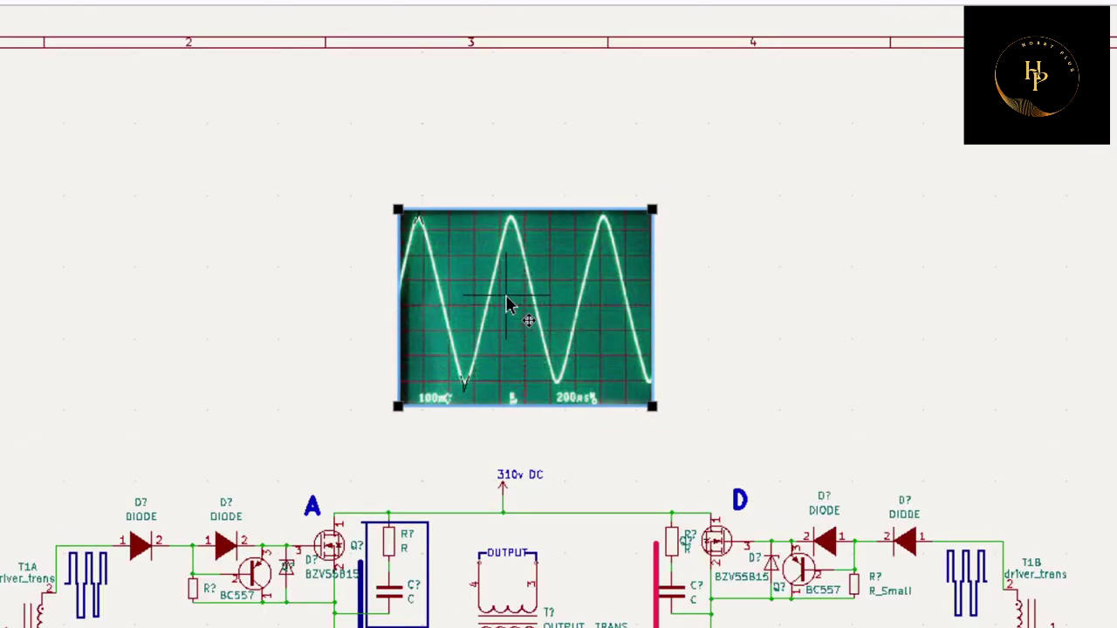
scroll(512, 305, "down", 1)
scroll(557, 329, "down", 1)
scroll(557, 323, "down", 1)
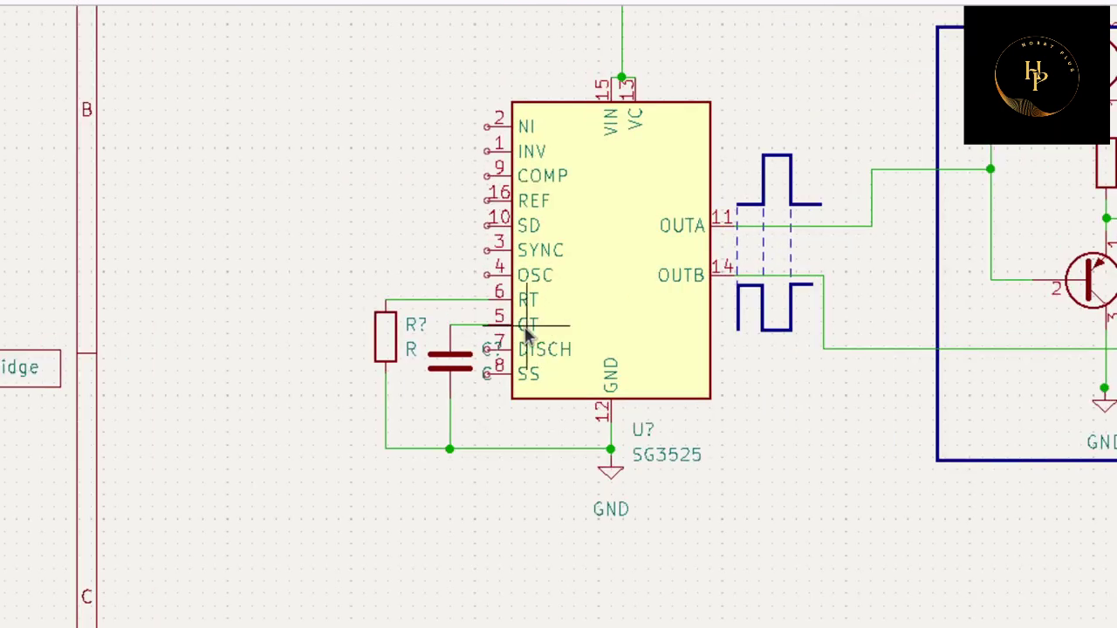
- Zoom in on the SG3525 RT/CT resistor and capacitor, then zoom back out
scroll(526, 336, "up", 3)
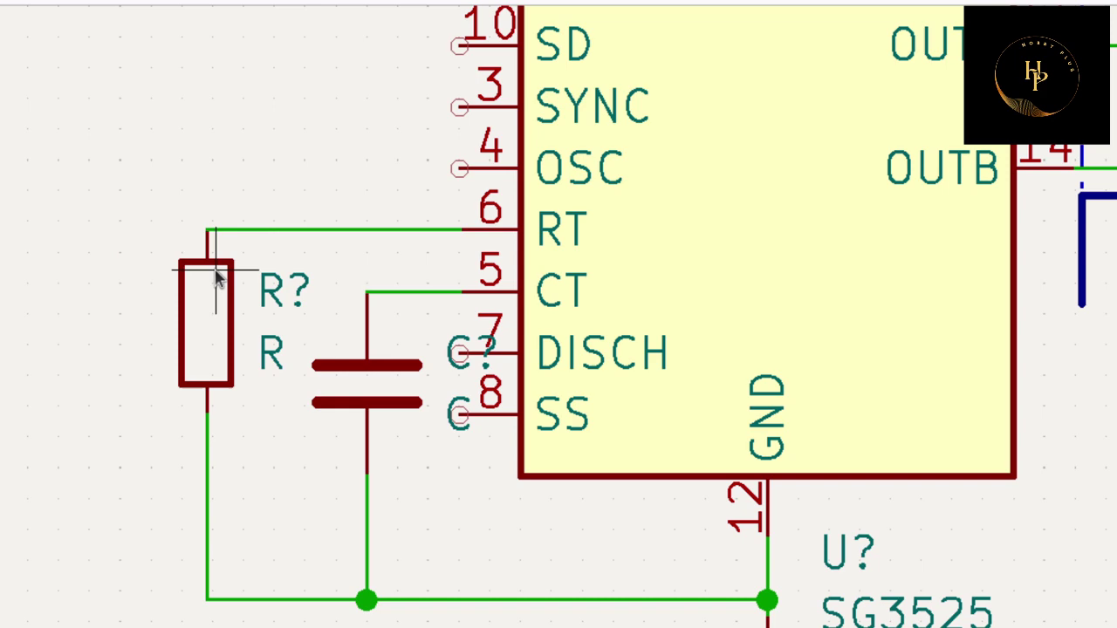
scroll(609, 319, "down", 2)
scroll(605, 314, "down", 1)
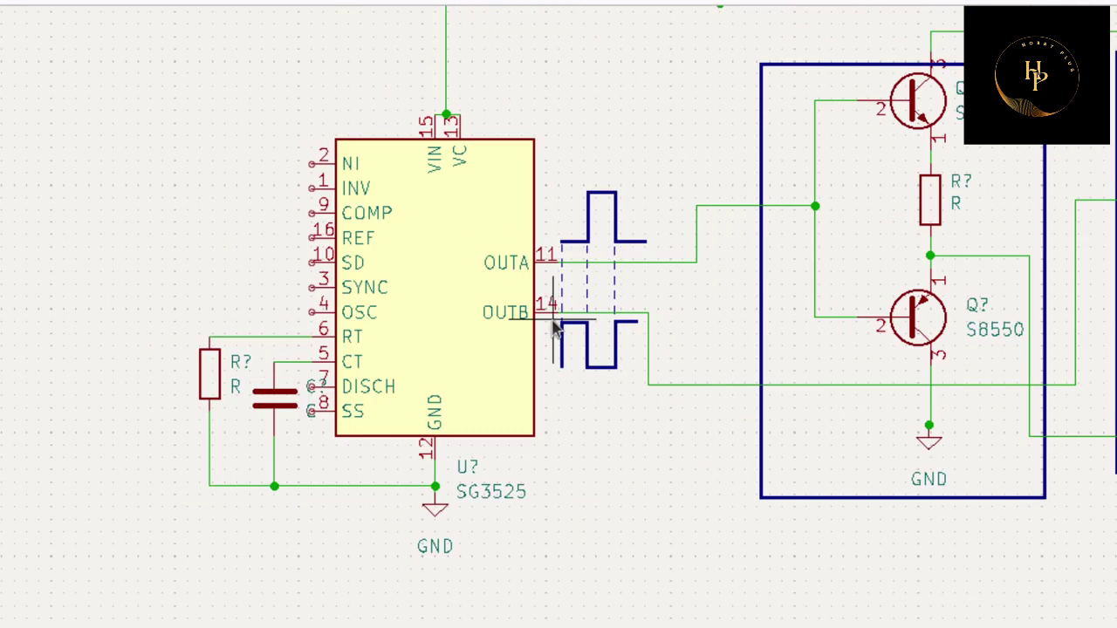
scroll(760, 299, "down", 1)
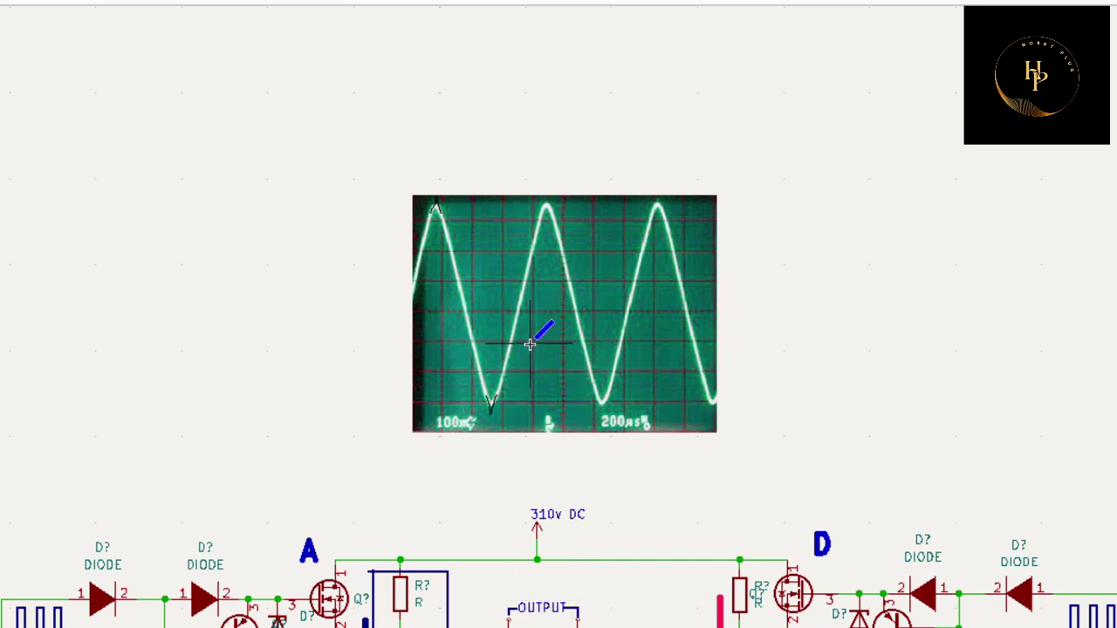
- Zoom in on the peak and trough marks of the sine scope image
scroll(545, 310, "up", 1)
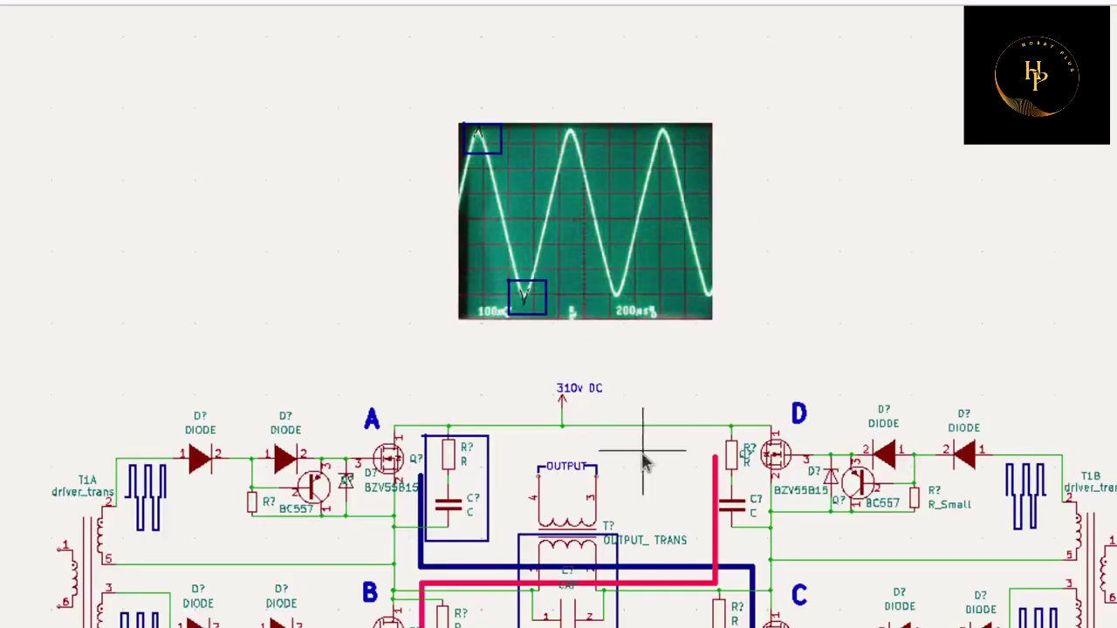
scroll(604, 485, "up", 2)
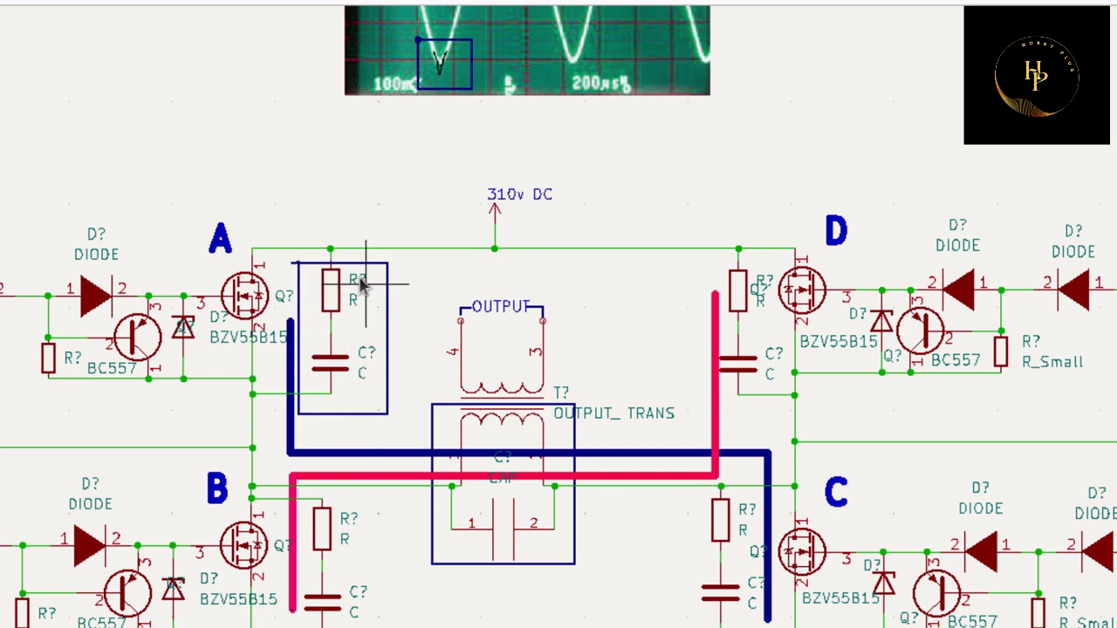
- Place a junction dot where MOSFET A's gate wire meets the zener diode
scroll(353, 336, "down", 1)
scroll(572, 366, "up", 1)
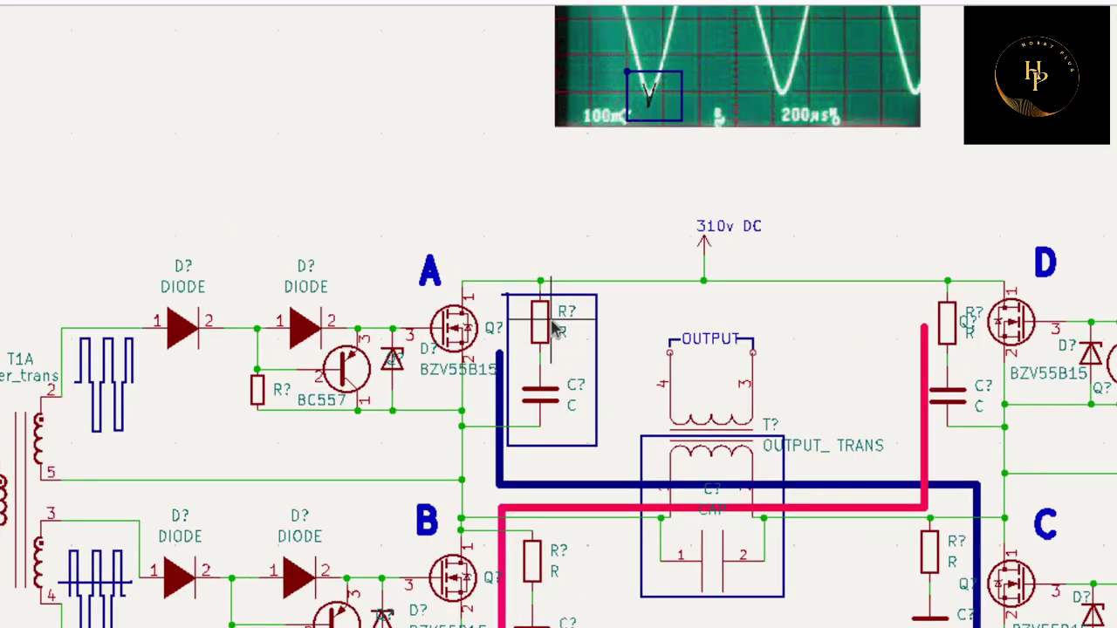
scroll(563, 411, "up", 1)
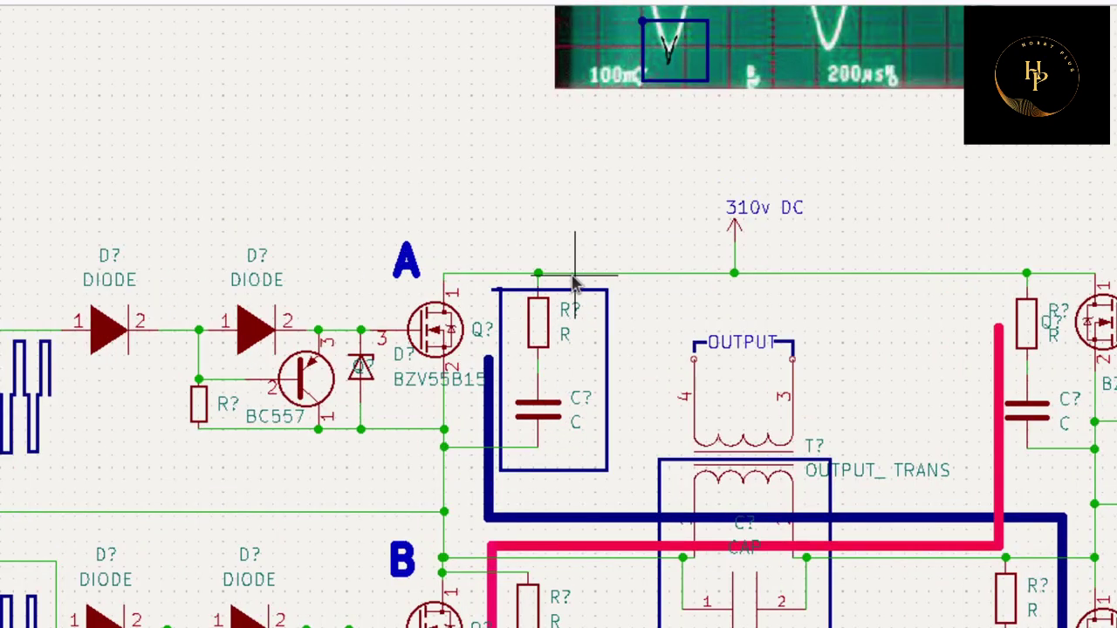
left_click(398, 331)
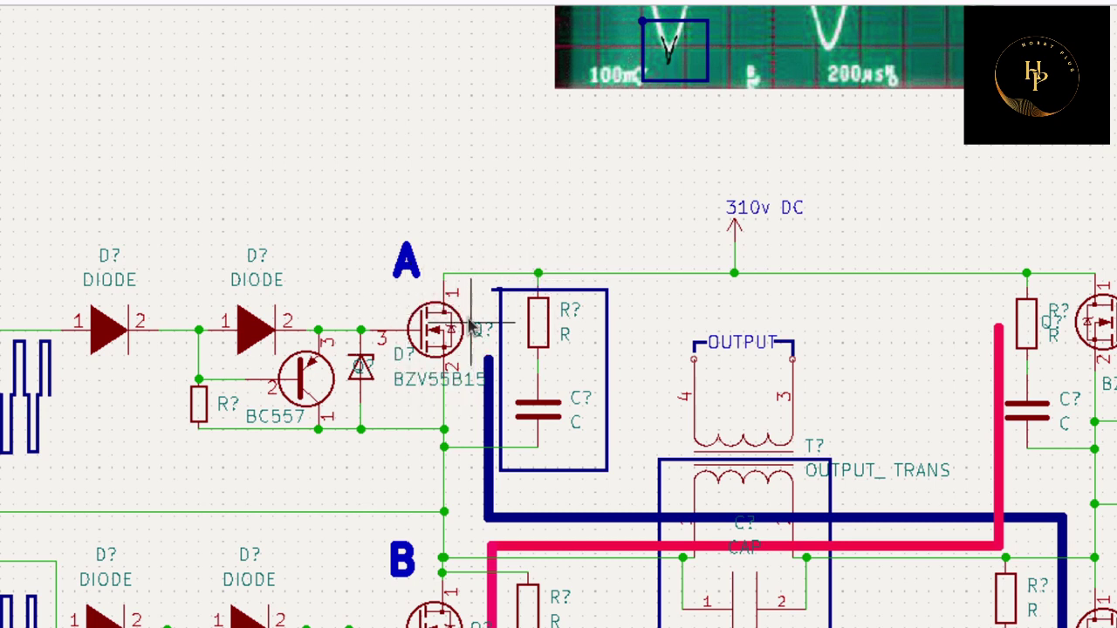
scroll(756, 444, "down", 1)
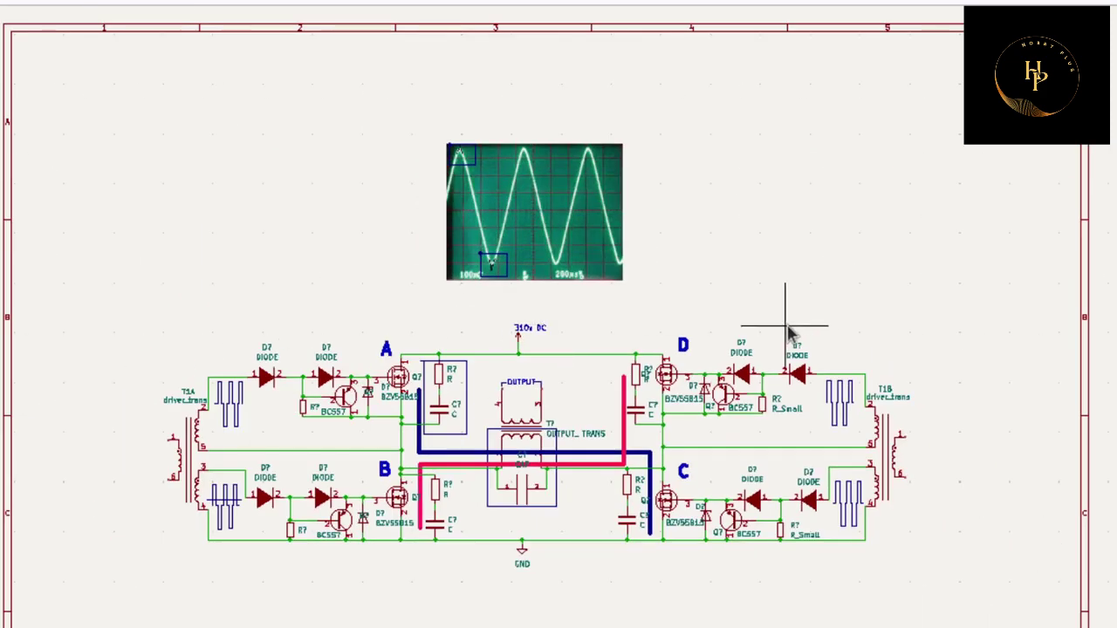
- Drag the clean sine scope bitmap next to the first image above the bridge
left_click(960, 79)
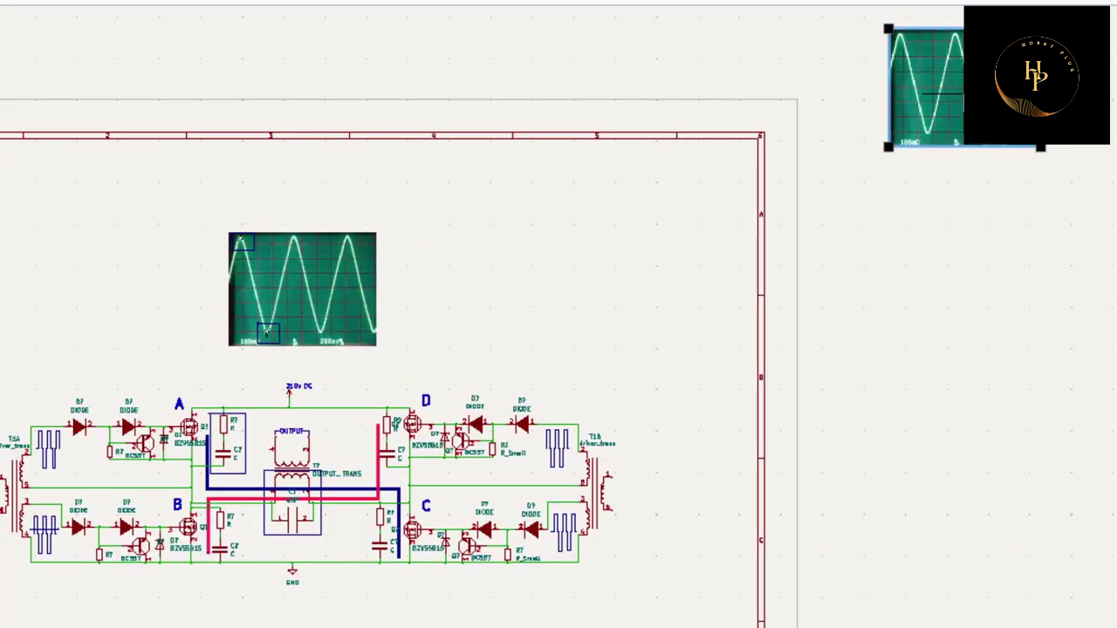
left_click_drag(967, 97, 479, 301)
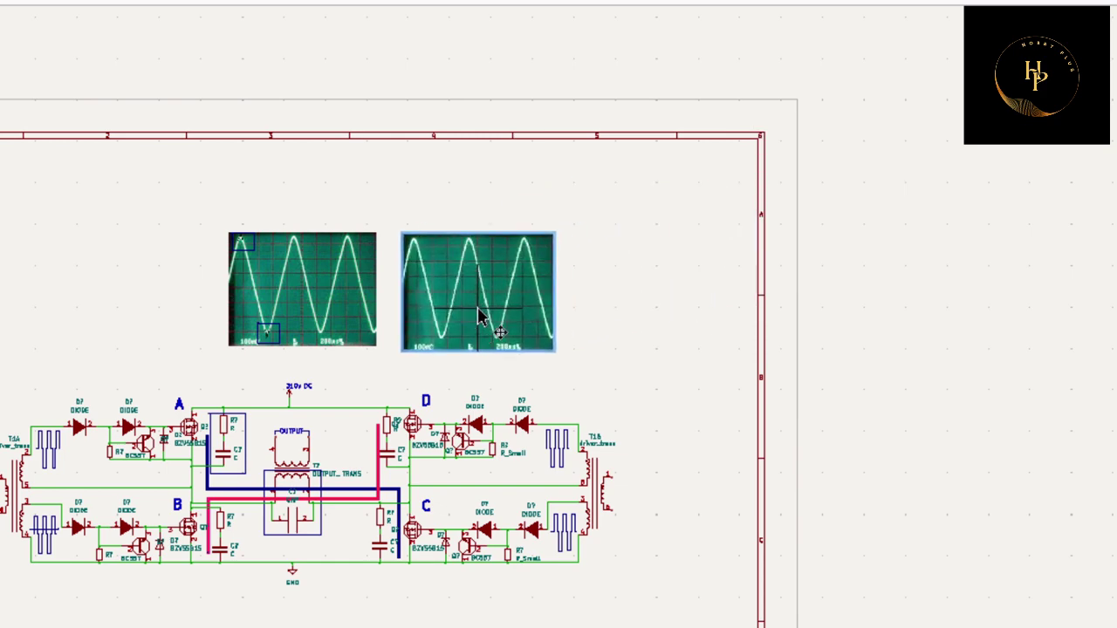
scroll(478, 301, "up", 3)
scroll(551, 324, "up", 2)
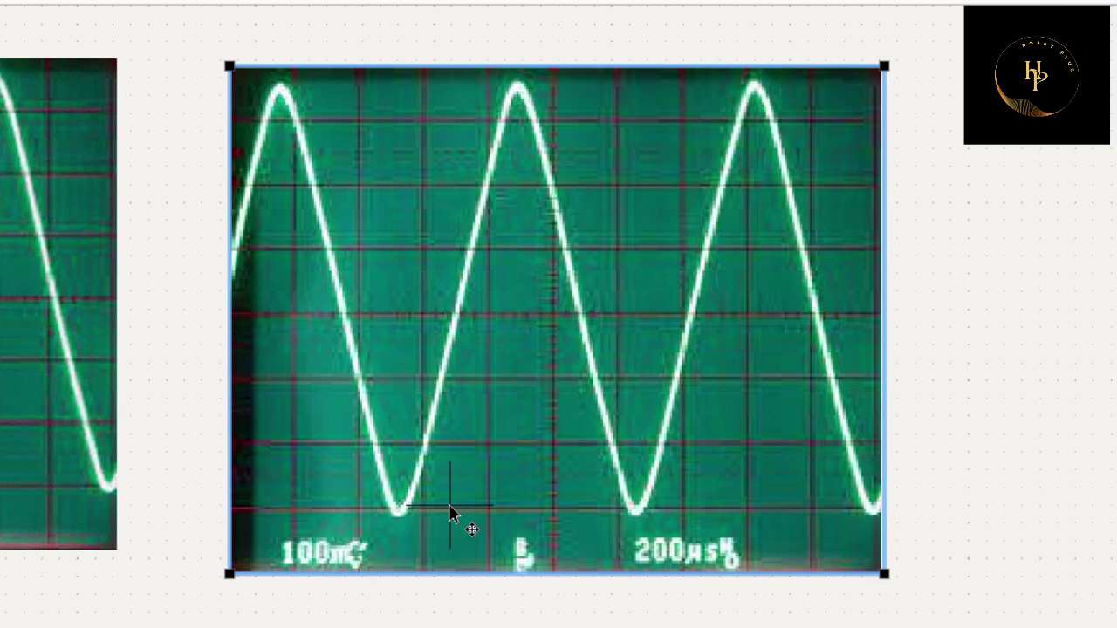
scroll(449, 513, "down", 2)
scroll(237, 387, "down", 2)
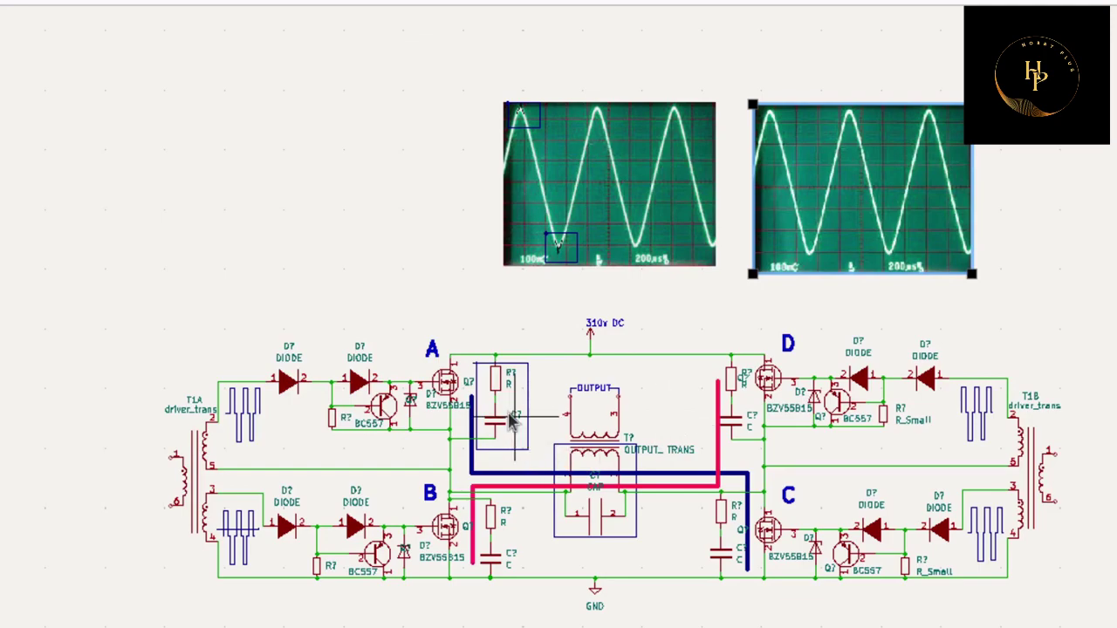
scroll(552, 327, "up", 2)
scroll(559, 331, "up", 2)
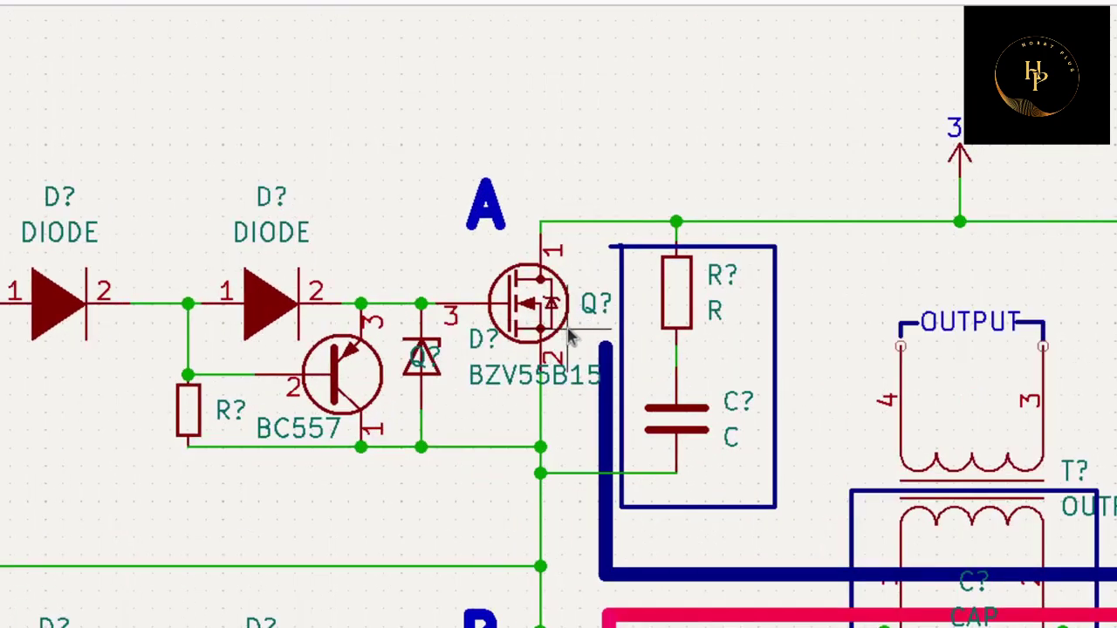
scroll(563, 327, "down", 2)
scroll(553, 305, "down", 1)
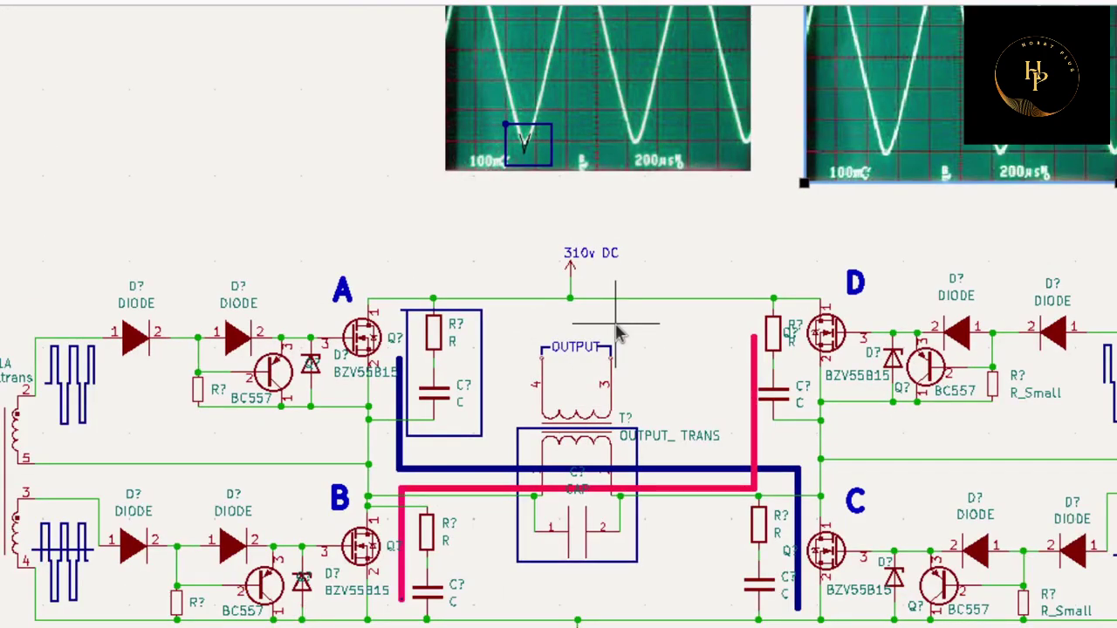
scroll(628, 367, "down", 2)
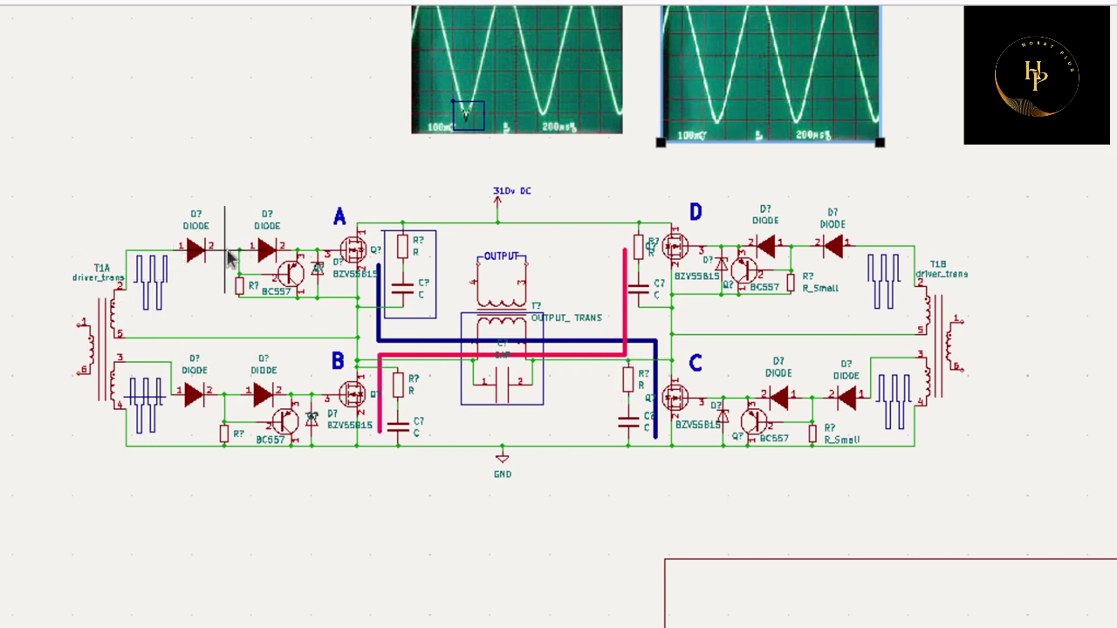
scroll(559, 82, "down", 1)
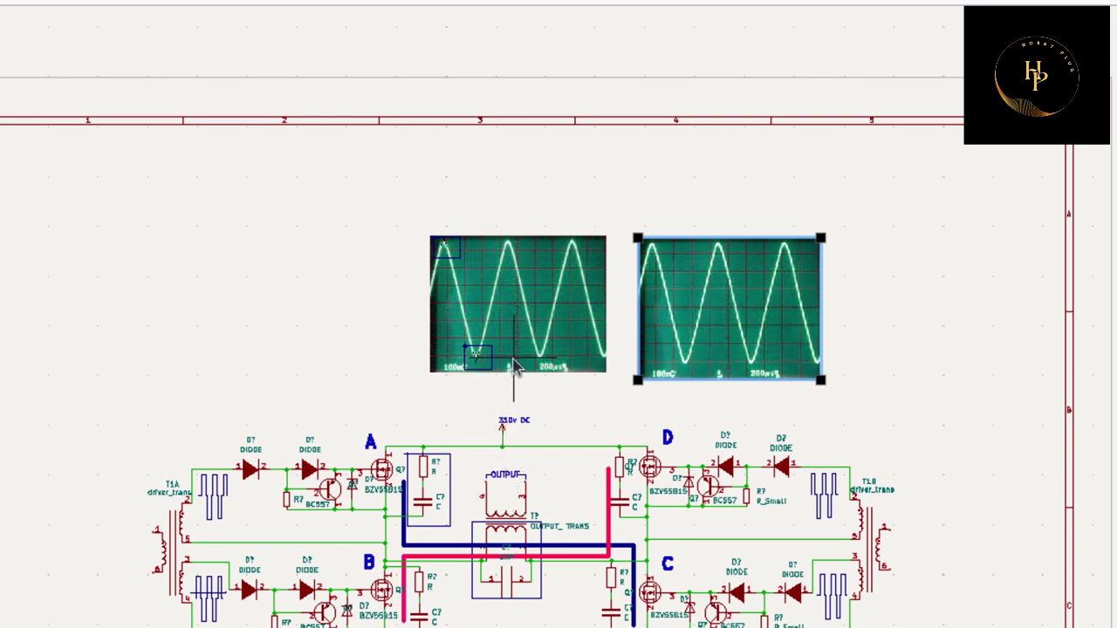
scroll(510, 365, "up", 3)
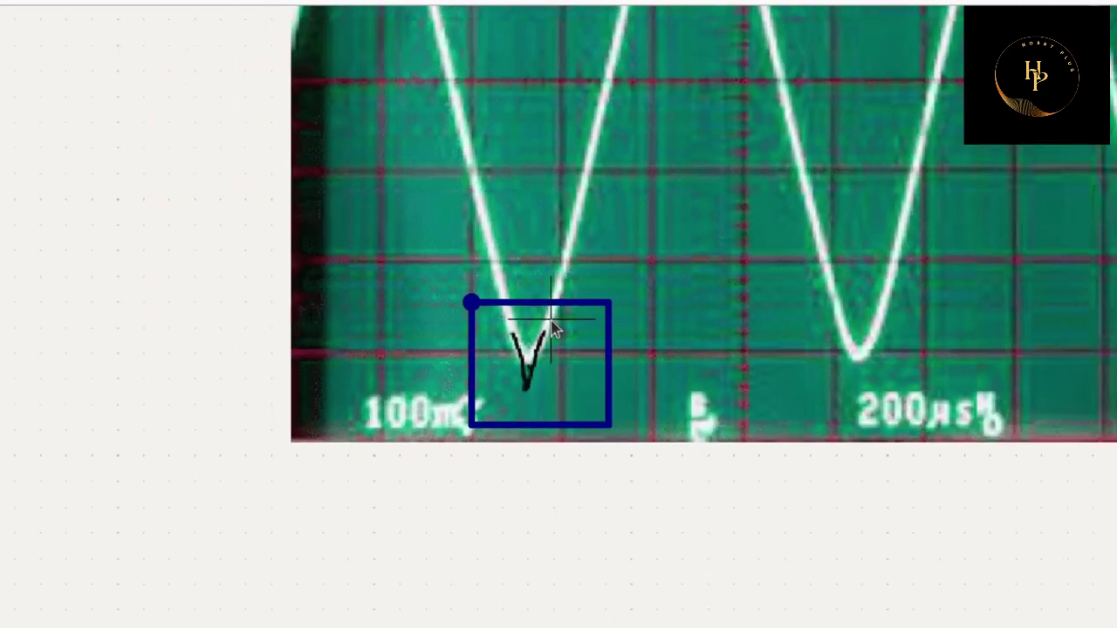
scroll(551, 327, "down", 2)
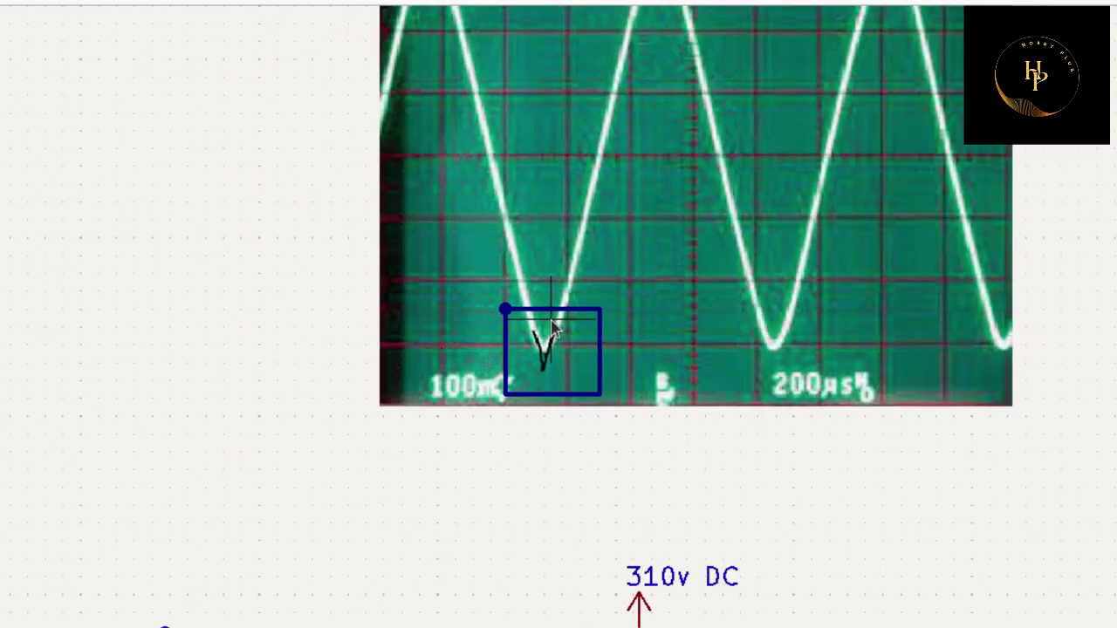
scroll(552, 327, "down", 2)
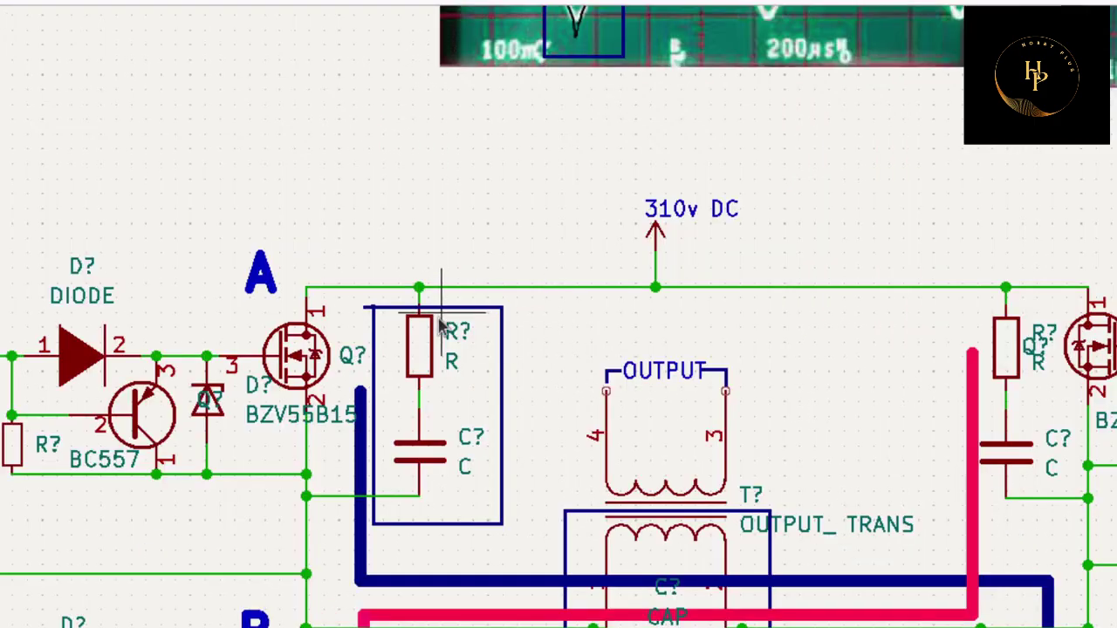
scroll(552, 327, "down", 3)
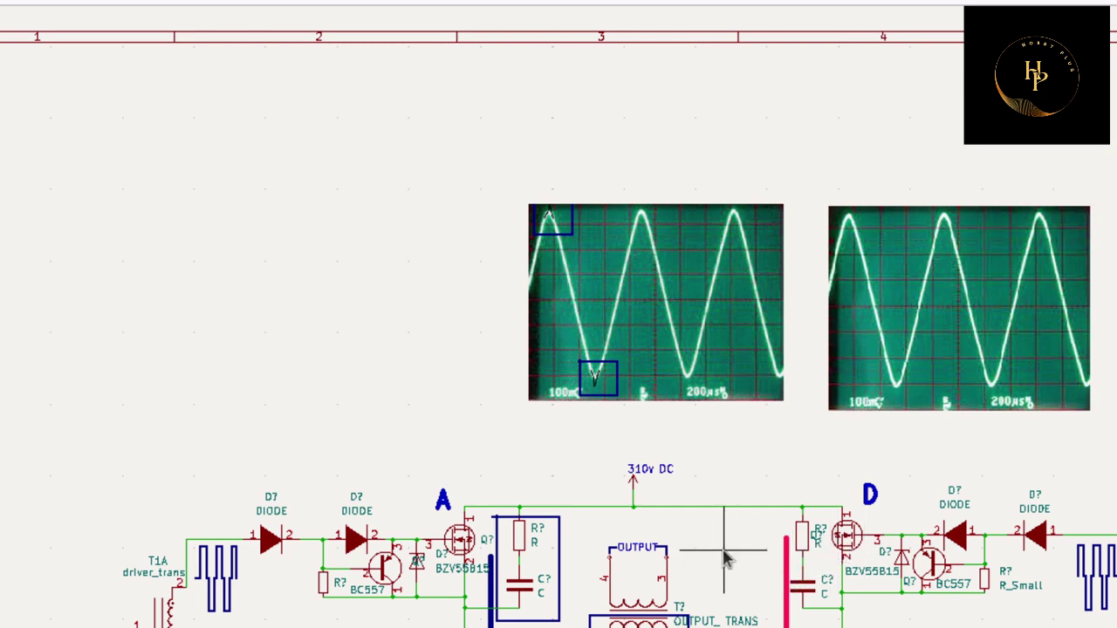
scroll(546, 219, "up", 2)
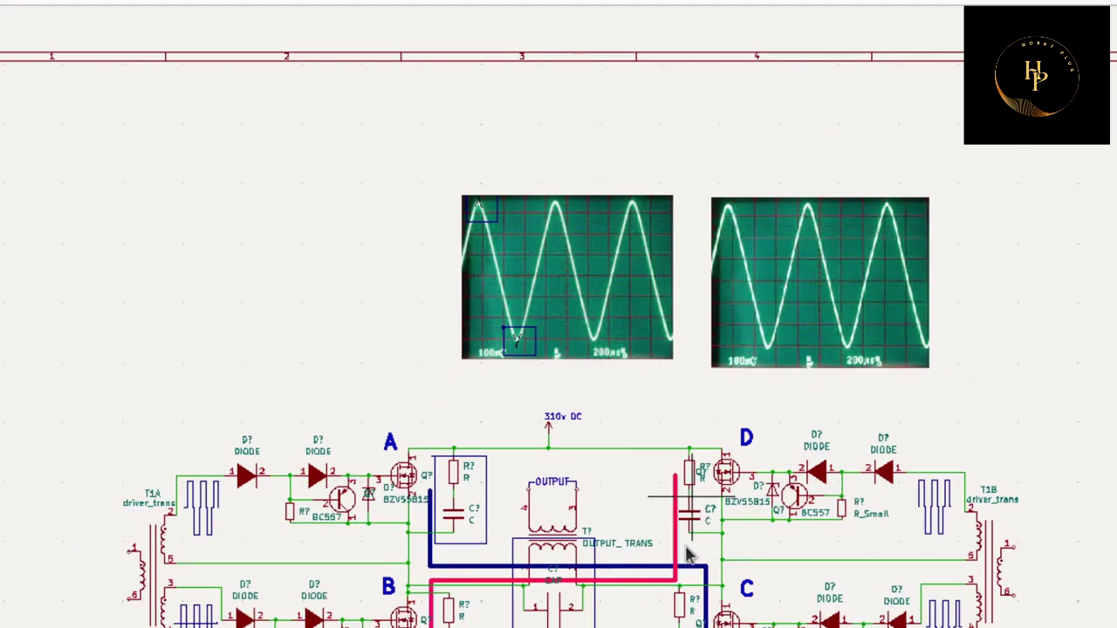
scroll(584, 498, "down", 4)
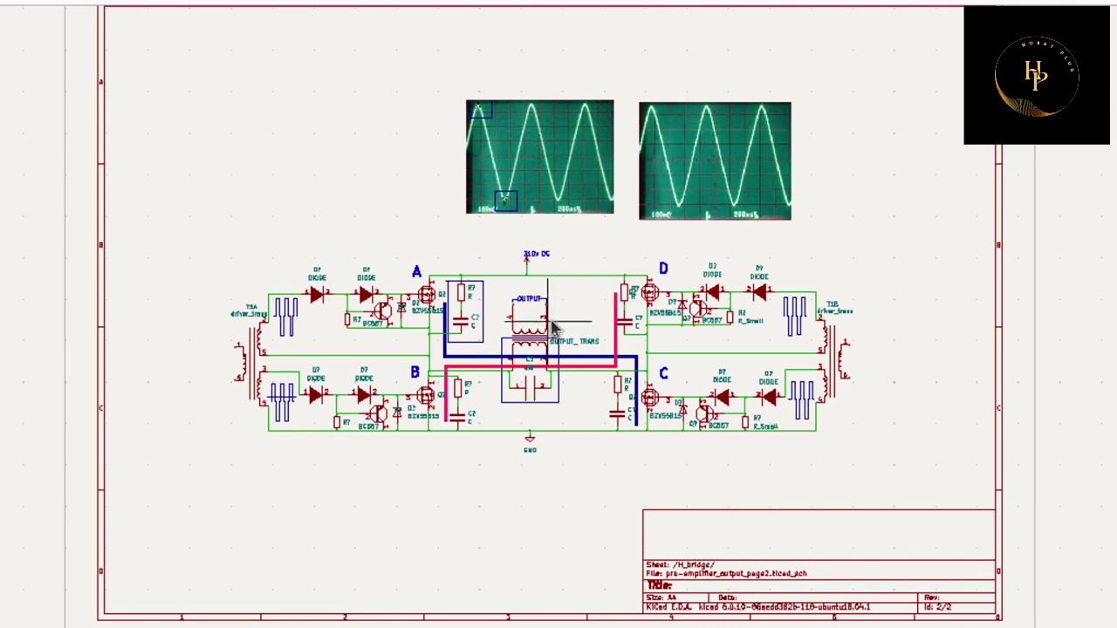
scroll(555, 317, "up", 6)
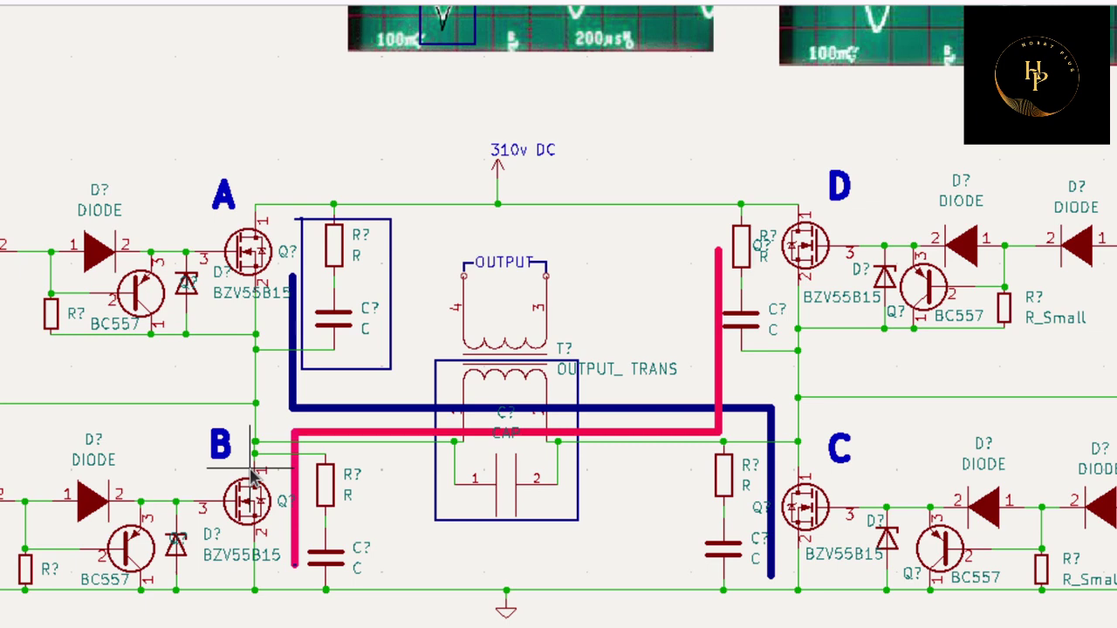
scroll(457, 125, "down", 2)
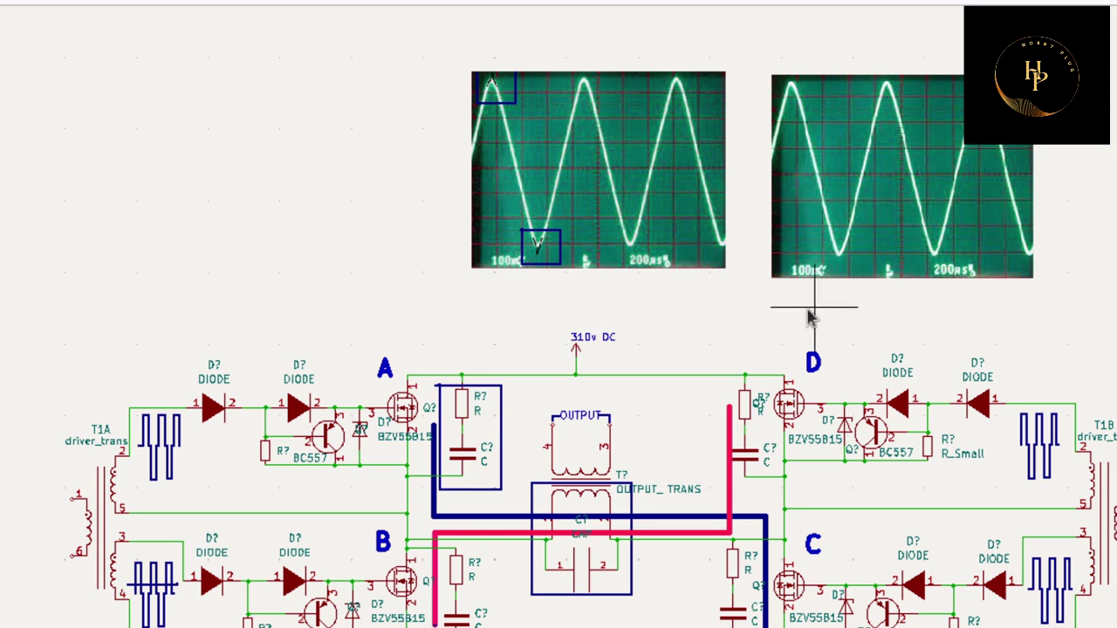
scroll(743, 339, "down", 1)
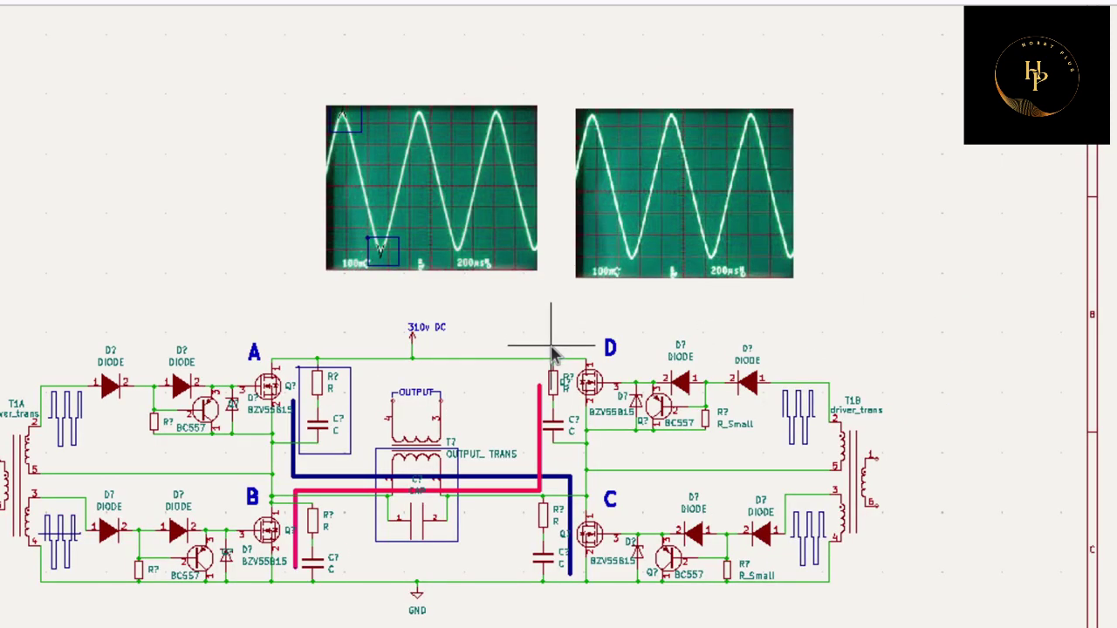